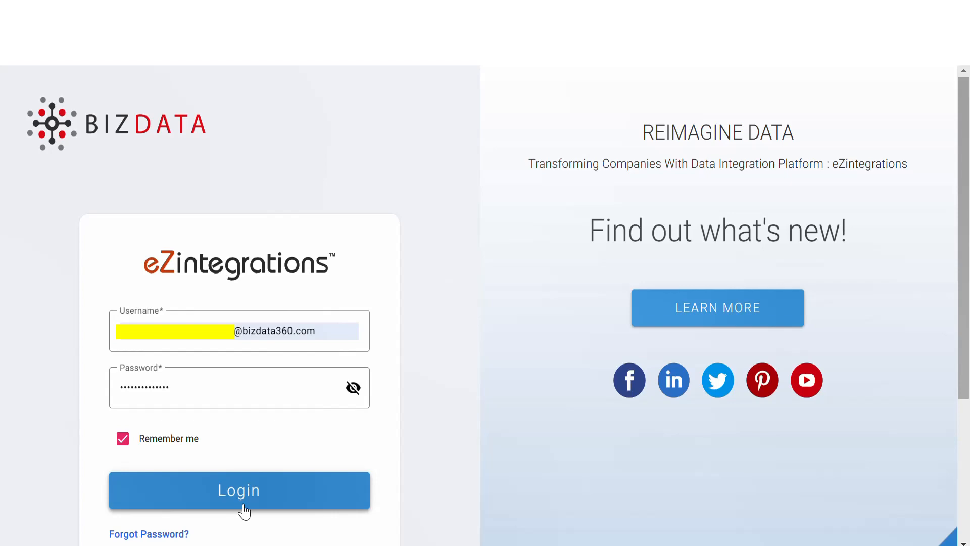
Log in with the filled-in credentials, open eZintegrations and start adding a new integration bridge
left_click(243, 510)
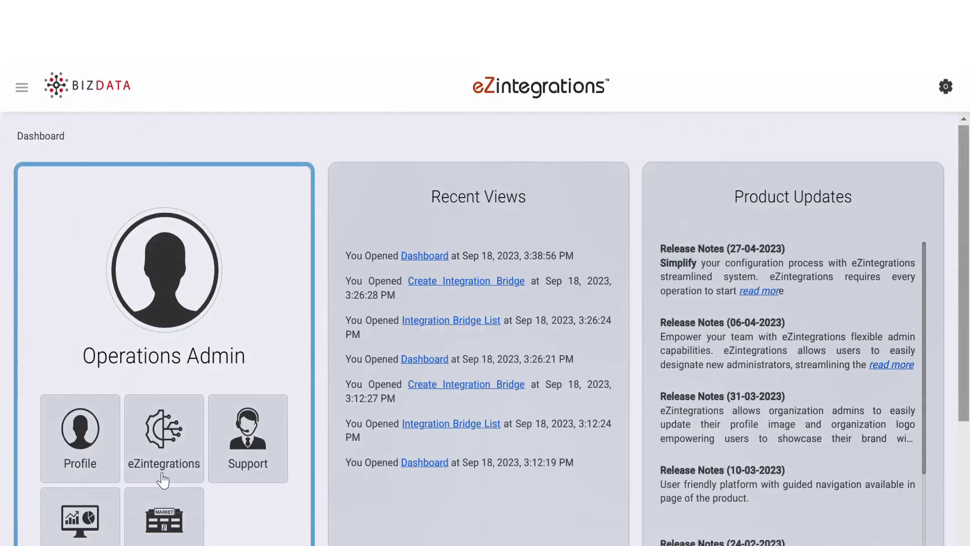
left_click(162, 479)
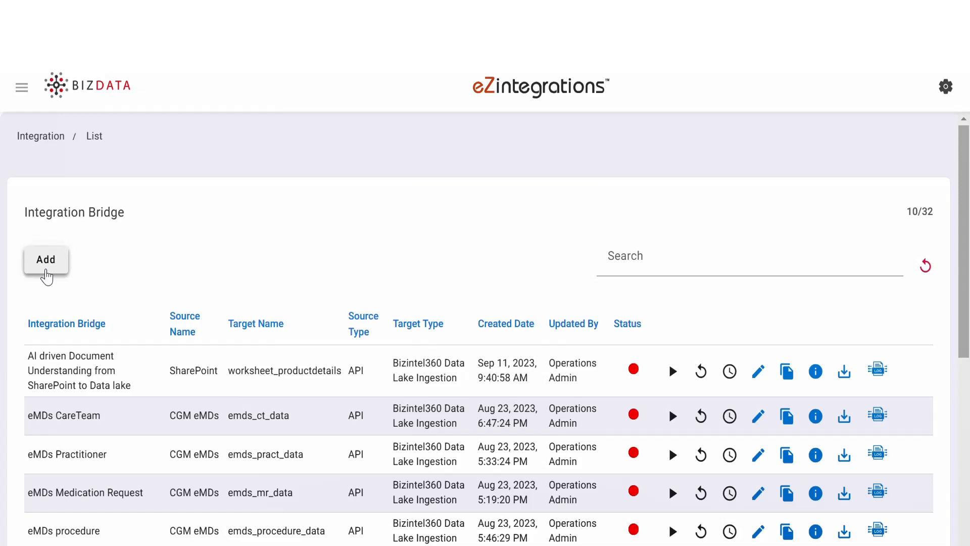
left_click(46, 272)
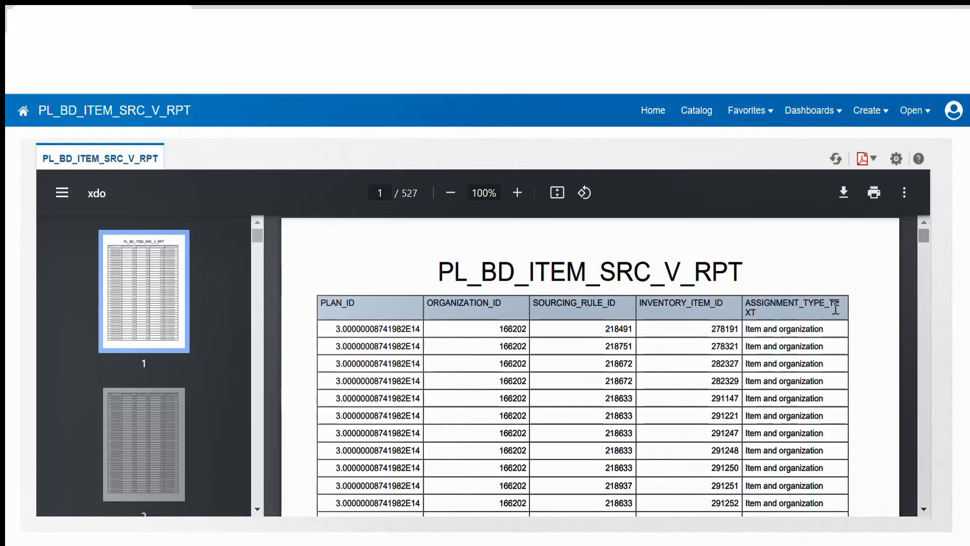
Set the source type to API and choose BI Publisher with the business object Report (Version: v1) (Method: POST)
left_click(146, 433)
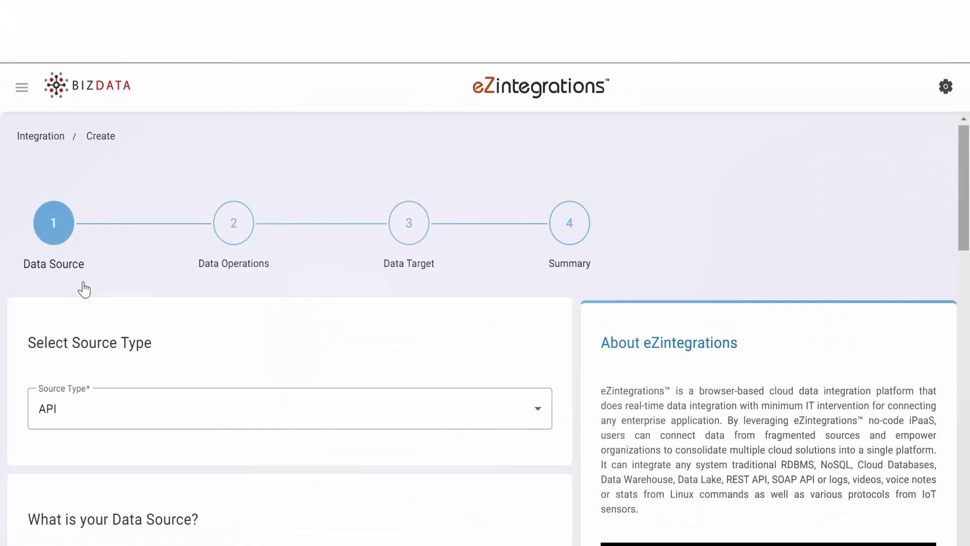
left_click(113, 407)
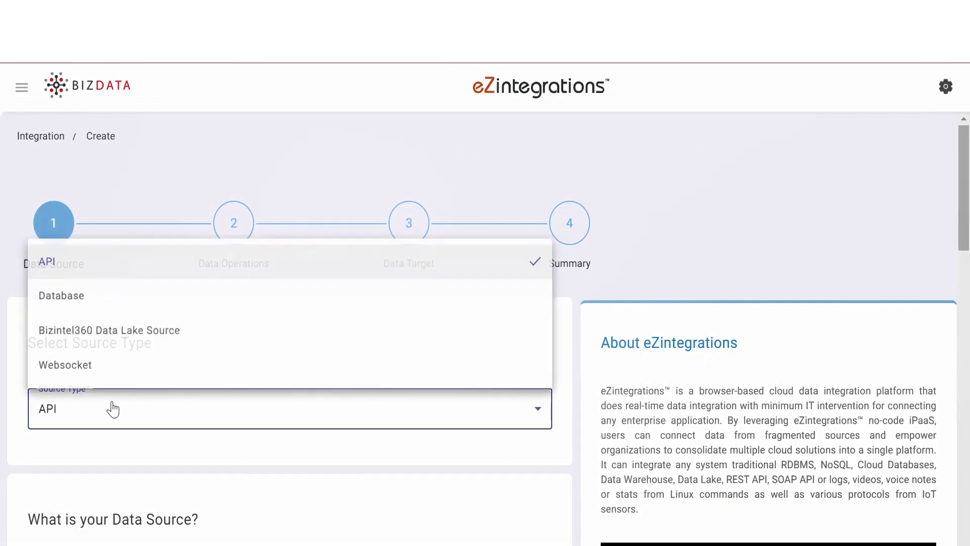
left_click(122, 259)
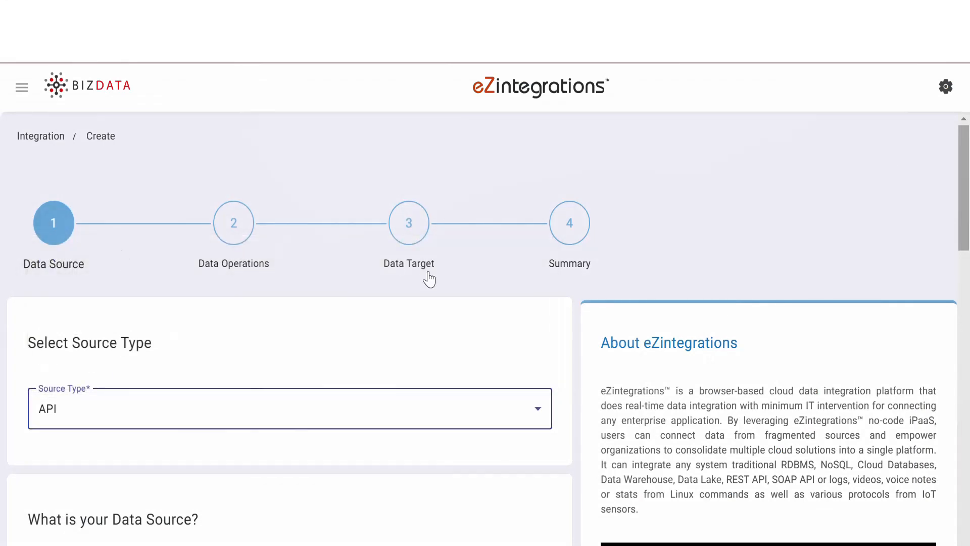
left_click_drag(965, 215, 969, 314)
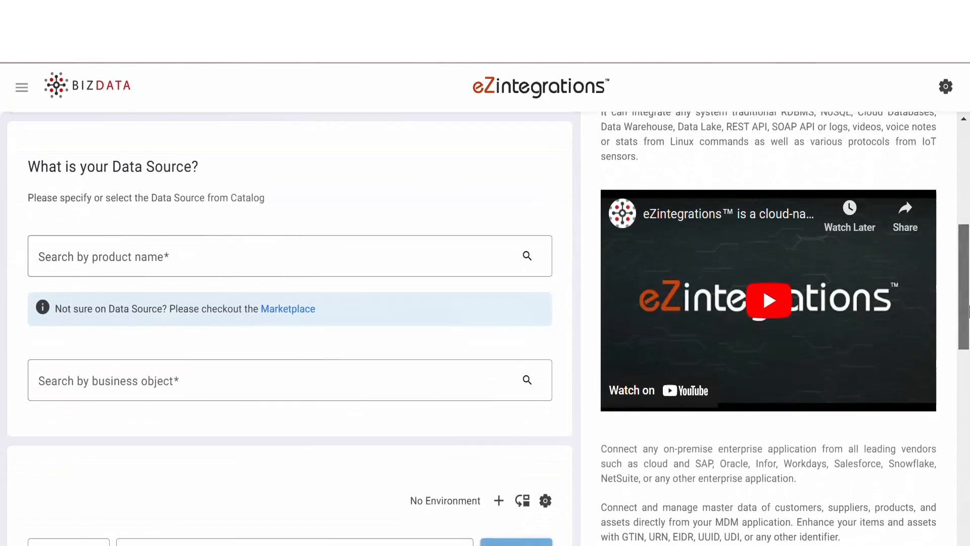
left_click(423, 251)
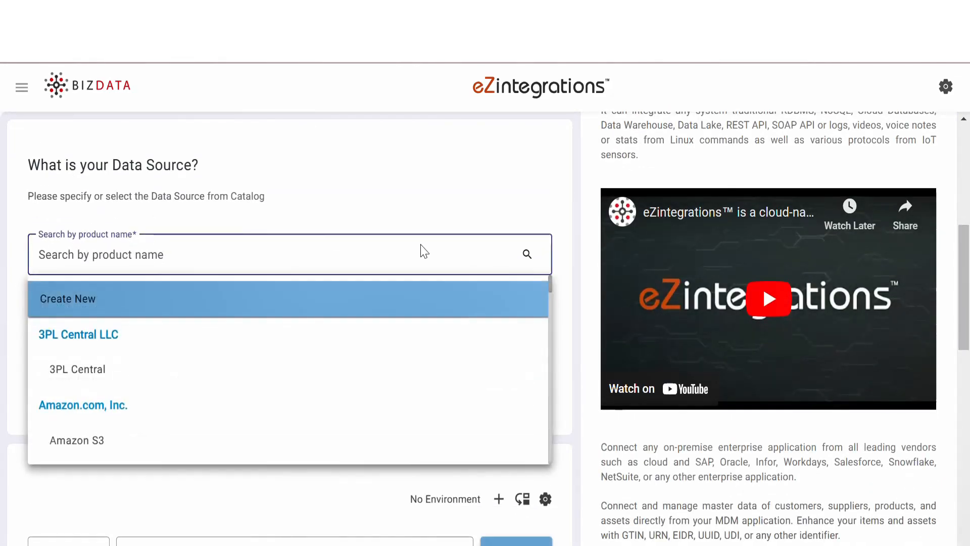
type("BI")
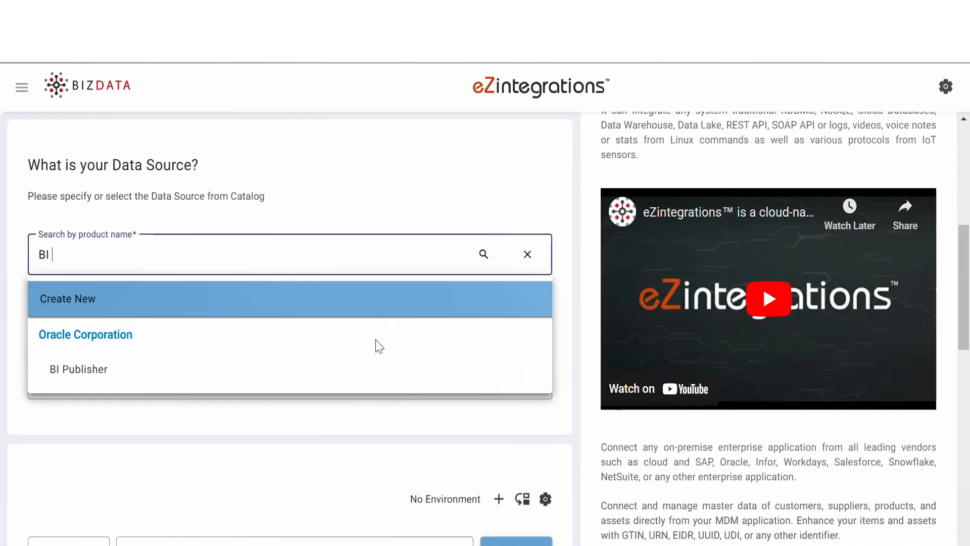
left_click(363, 386)
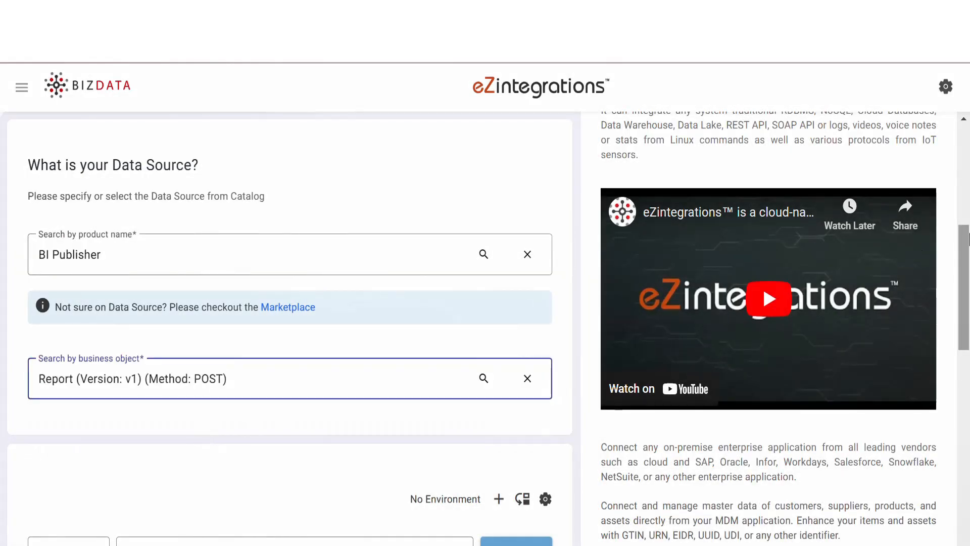
left_click_drag(969, 239, 969, 345)
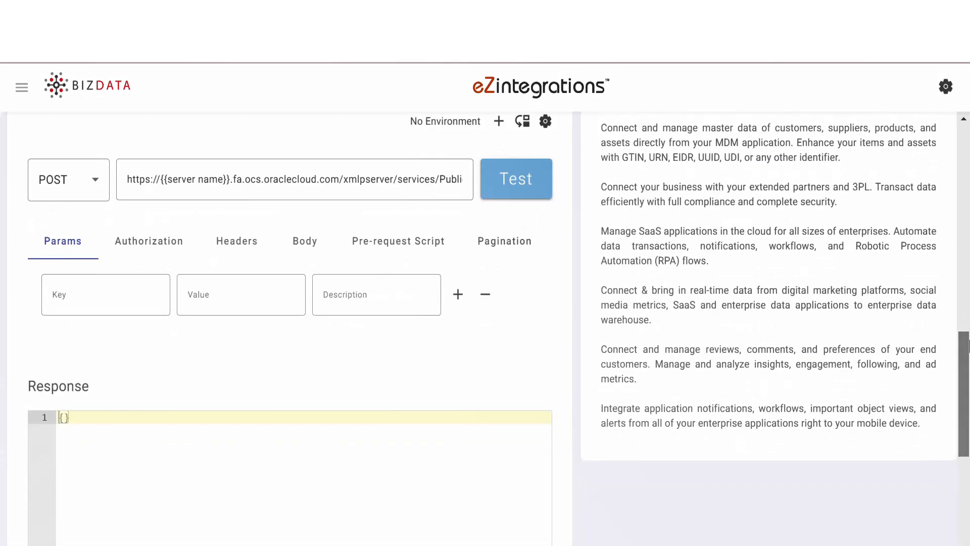
key("ctrl+v")
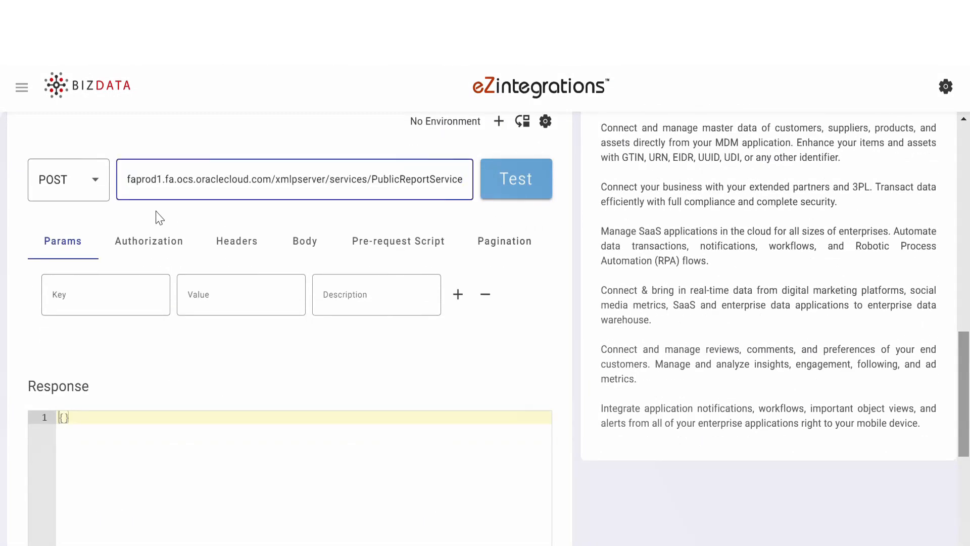
left_click(134, 247)
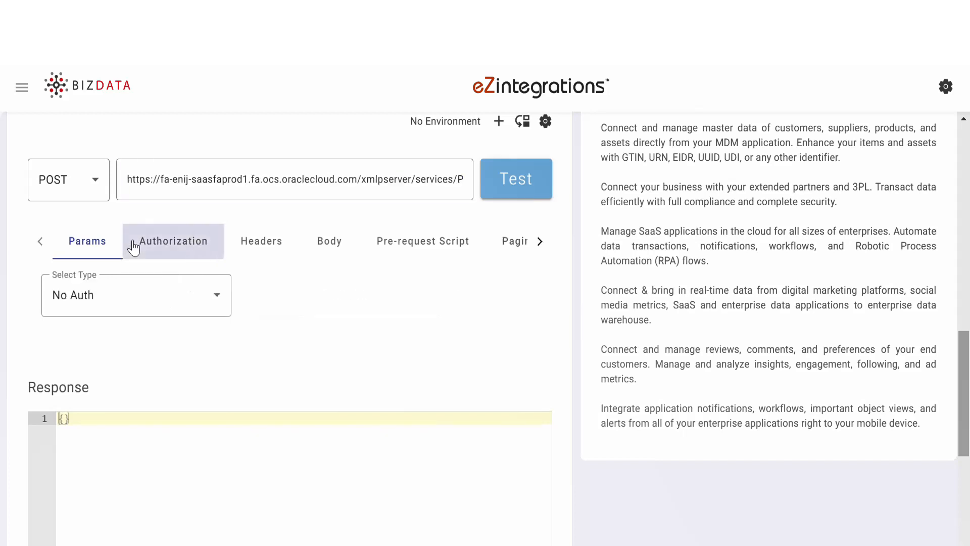
left_click(280, 242)
left_click(325, 244)
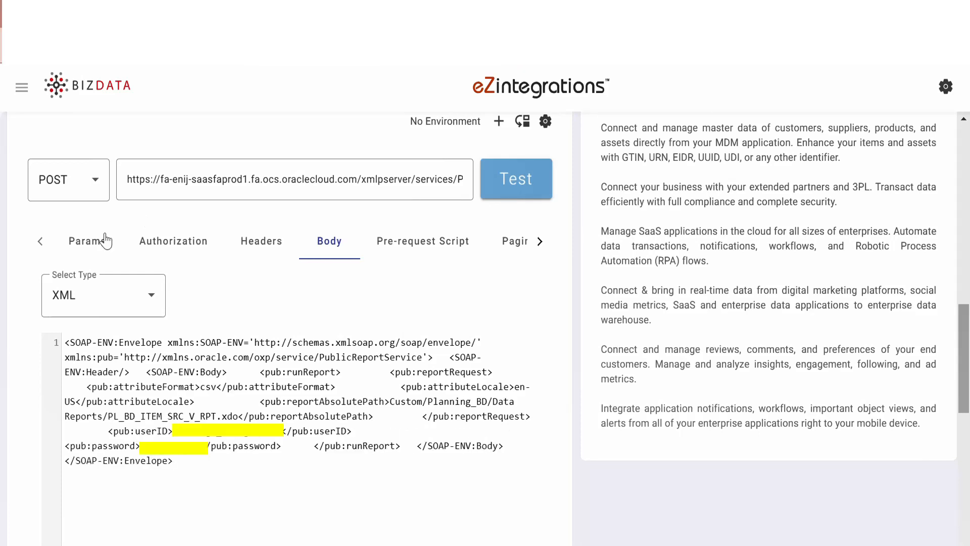
Test the source POST request, look through its response and continue to Data Operations
left_click(96, 241)
left_click(509, 191)
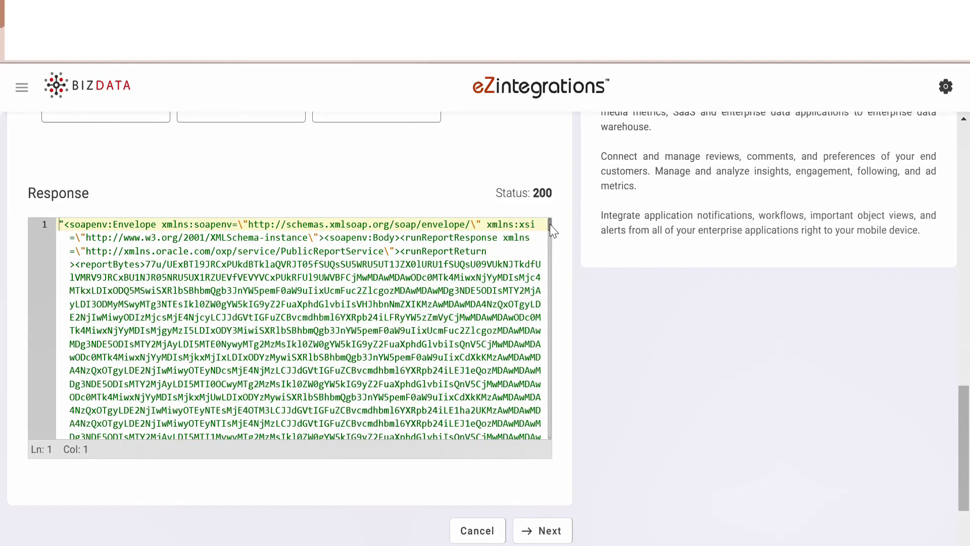
left_click_drag(554, 232, 552, 190)
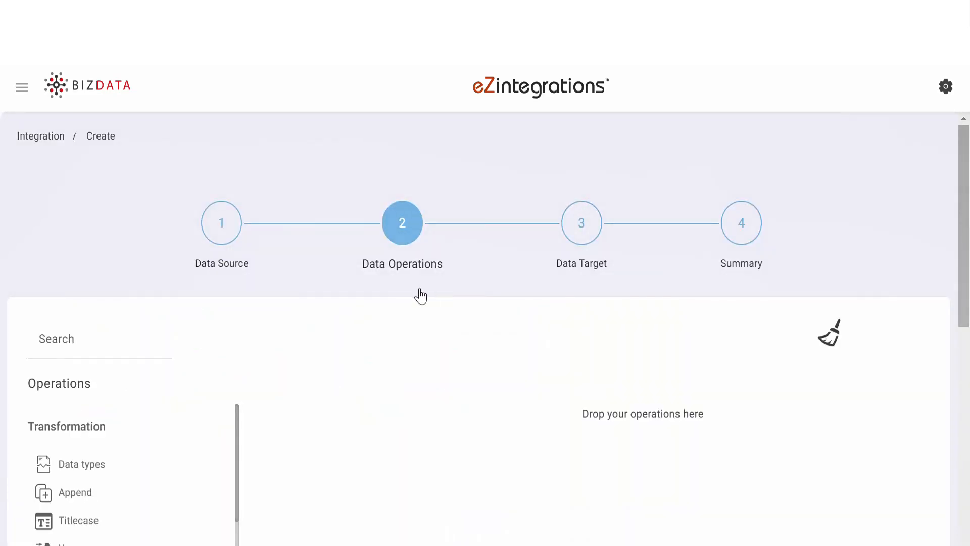
Add an XML to JSON operation with Get Key bizdata_dataset_response and Response Key data_response
scroll(966, 194, "down", 4)
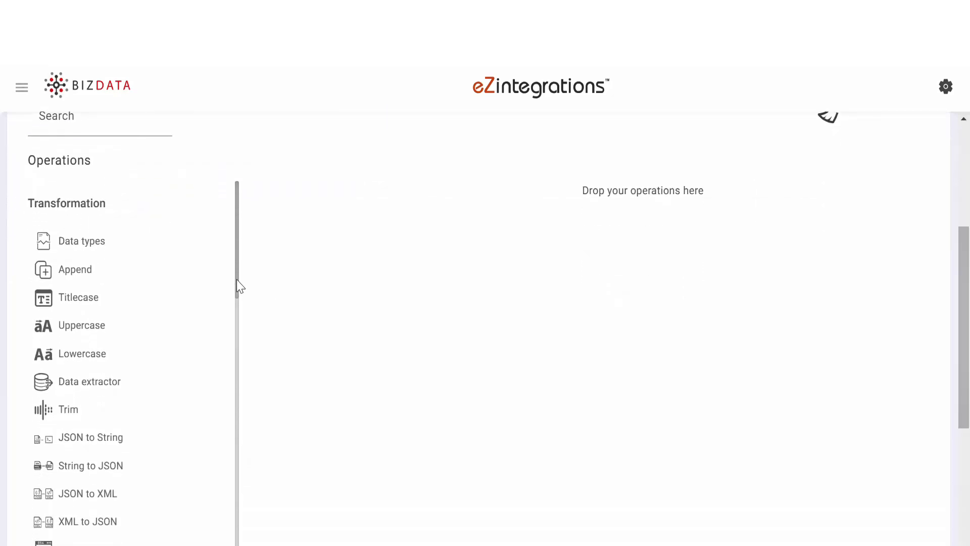
left_click_drag(238, 281, 226, 307)
left_click_drag(102, 412, 591, 190)
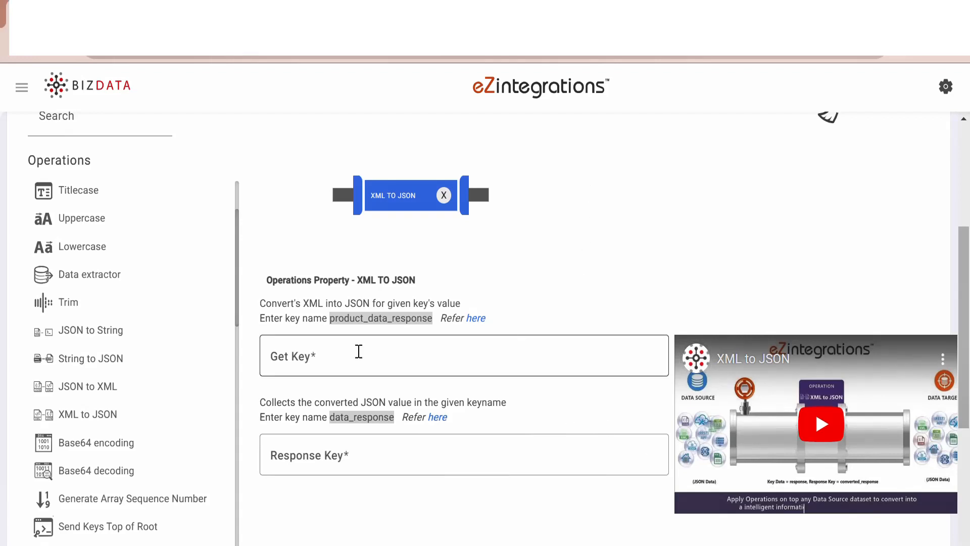
left_click(359, 351)
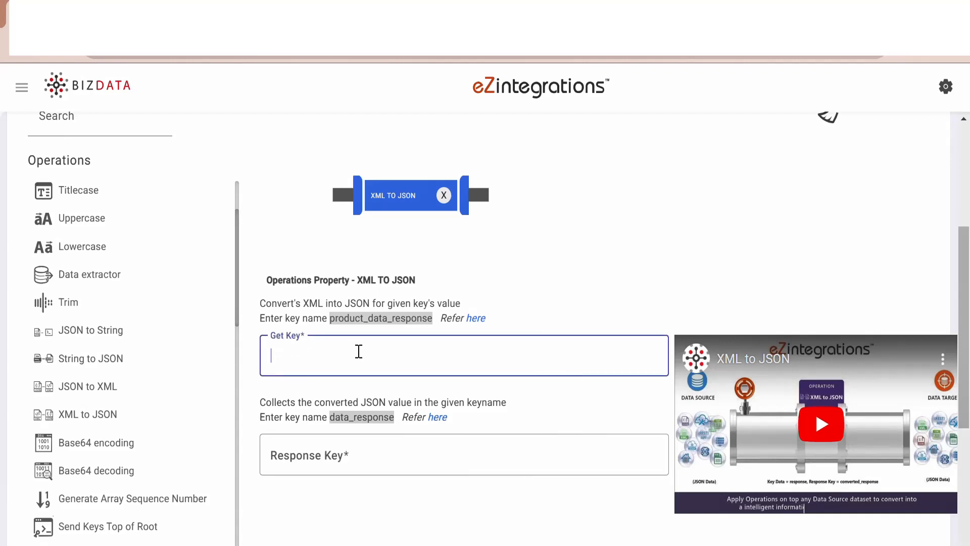
type("bizdata_dataset_response")
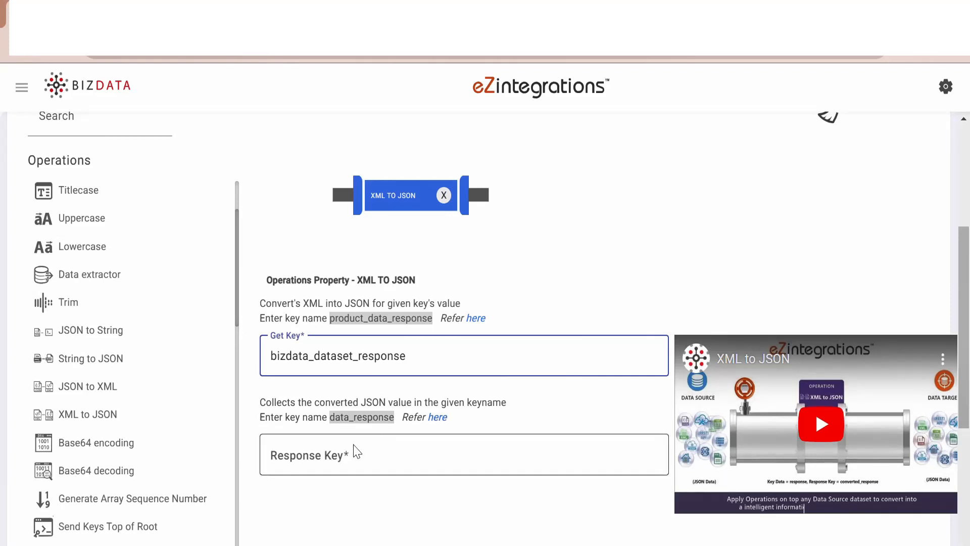
left_click(357, 451)
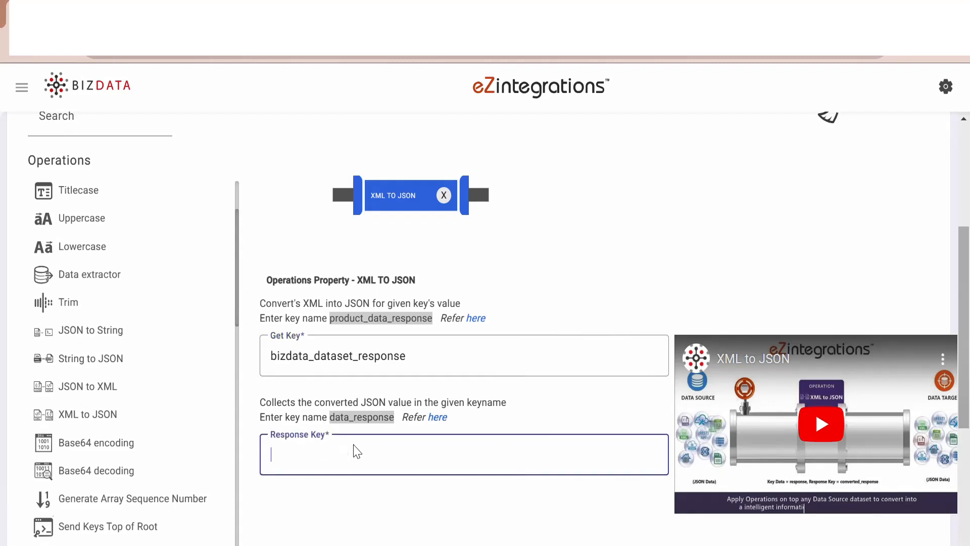
type("data_response")
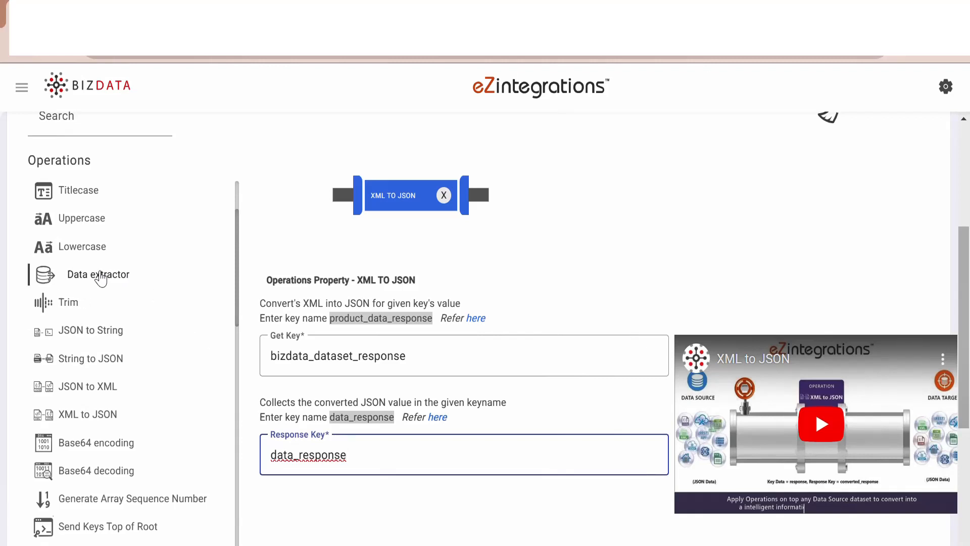
Add a Data Extractor operation for "['data_response']['soapenv:Envelope']['soapenv:Body']['runReportResponse']['runReportReturn']['reportBytes']"
left_click_drag(100, 277, 589, 225)
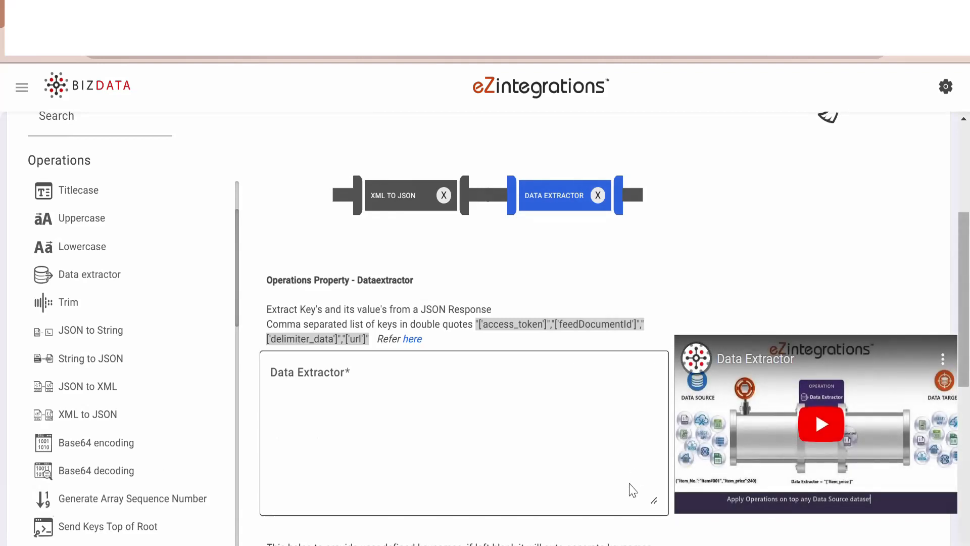
left_click(286, 373)
type("\"['data_response']['soapenv:Envelope']['soapenv:Body']['runReportResponse']['runReportReturn']['reportBytes']\"")
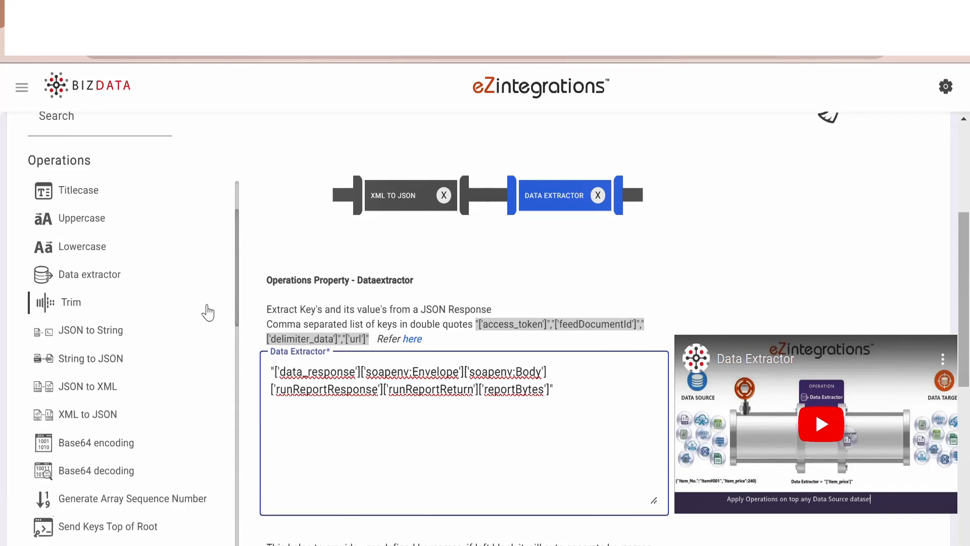
Add a Substitute operation with "reportBytes","77u/"," " and check the 77u/ prefix of reportBytes in the source response
left_click_drag(237, 302, 244, 464)
scroll(246, 469, "down", 10)
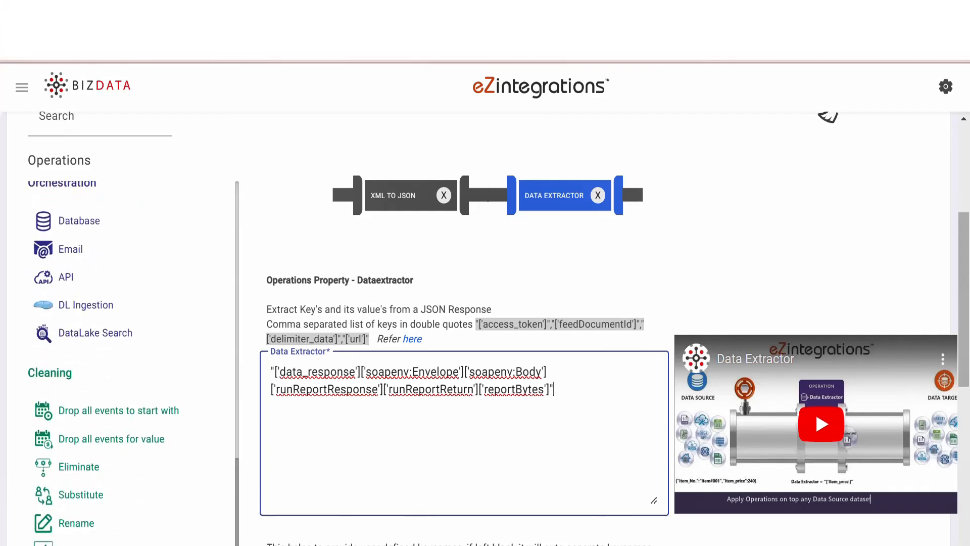
left_click_drag(96, 512, 743, 229)
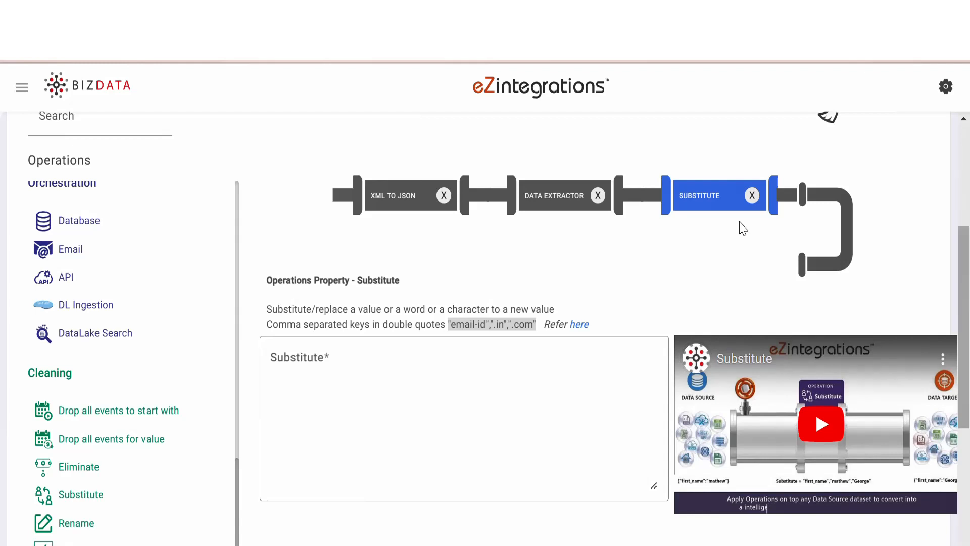
left_click(372, 369)
type("\"reportBytes\",\"77u/\",\" \"")
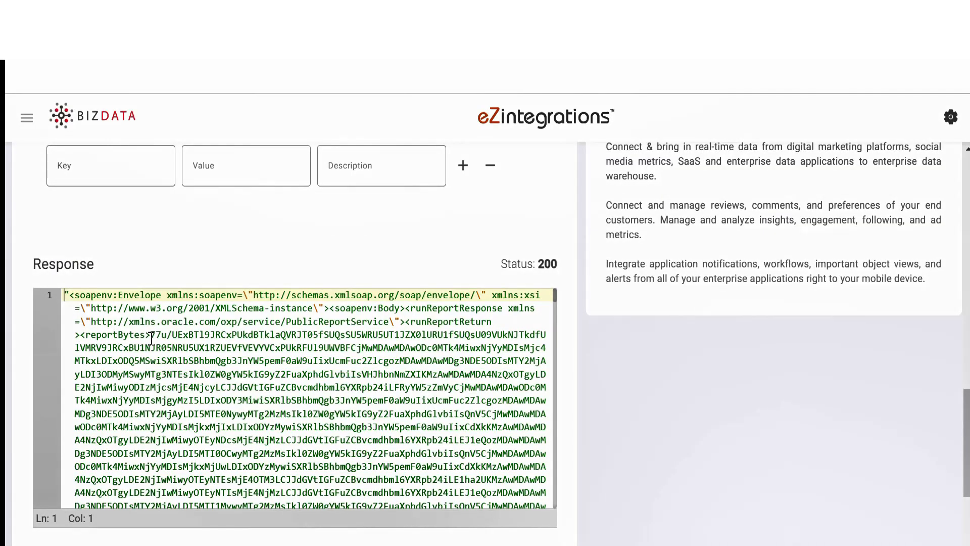
left_click_drag(151, 336, 167, 339)
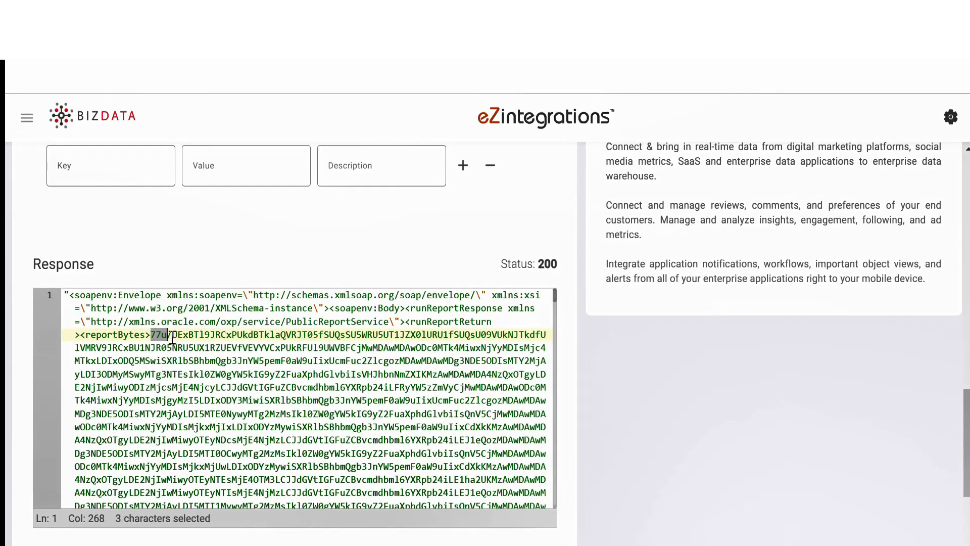
left_click_drag(172, 336, 492, 334)
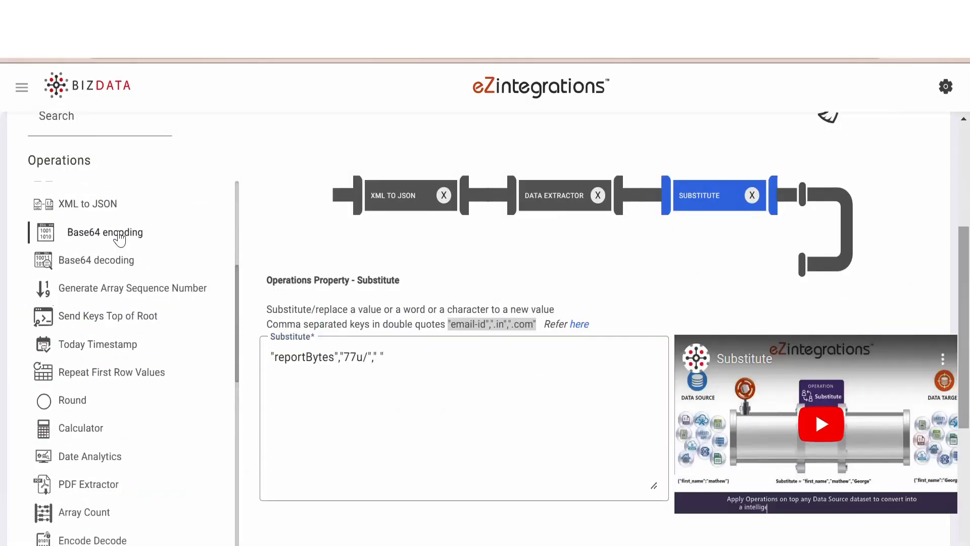
Add a Base64 decoding operation after Substitute and set its decode key to "reportBytes"
left_click_drag(120, 261, 742, 263)
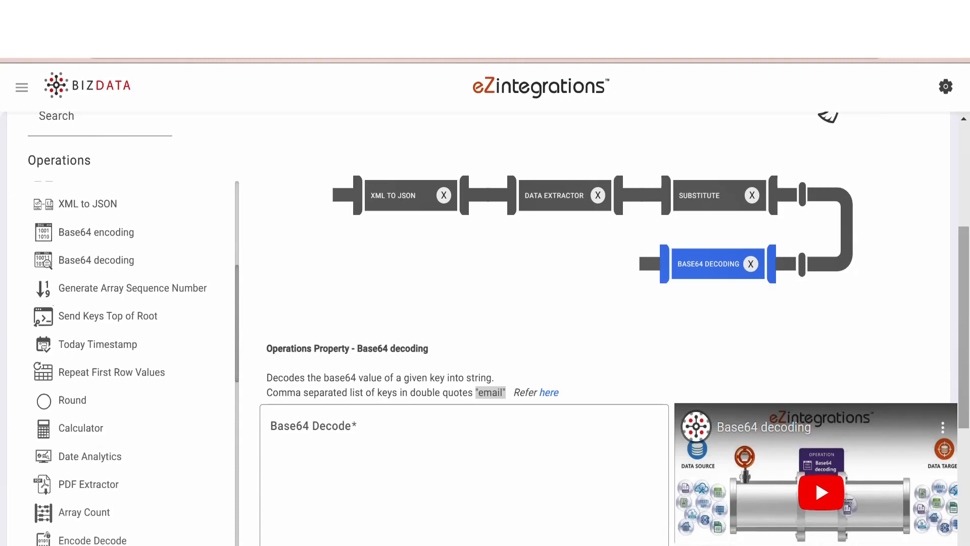
left_click(431, 436)
type("\"reportBytes\"")
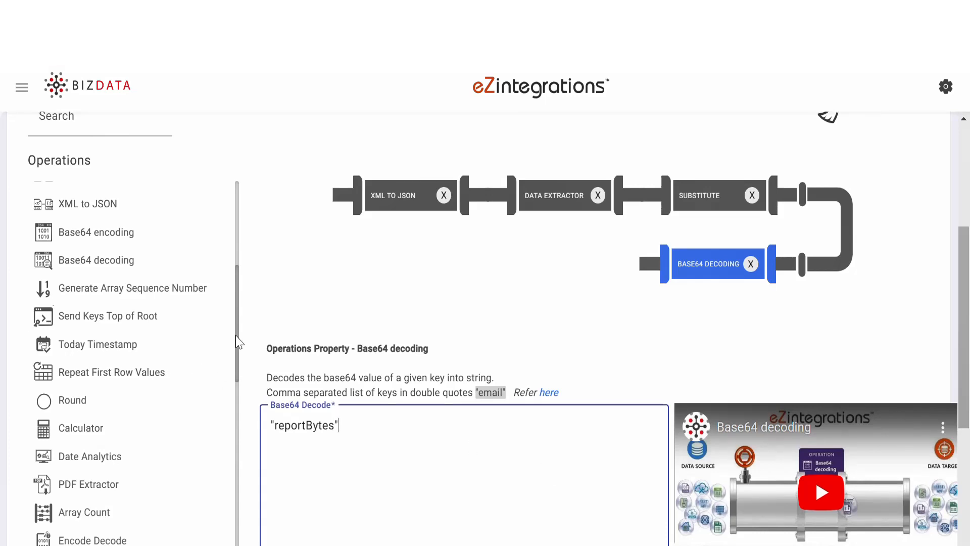
Add a Delimiter to JSON operation after Base64 decoding with Key Data ['reportBytes']
left_click_drag(236, 335, 237, 413)
left_click(127, 414)
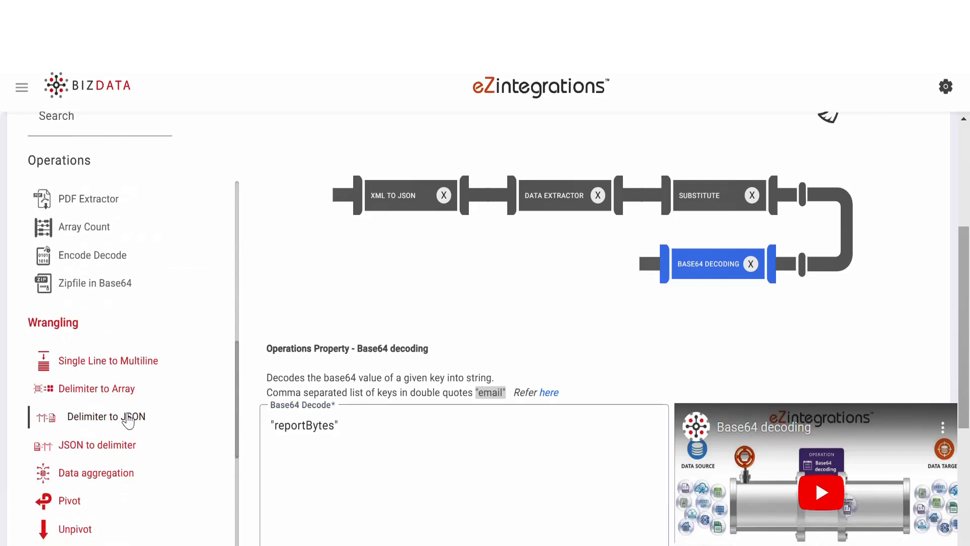
left_click_drag(127, 418, 602, 280)
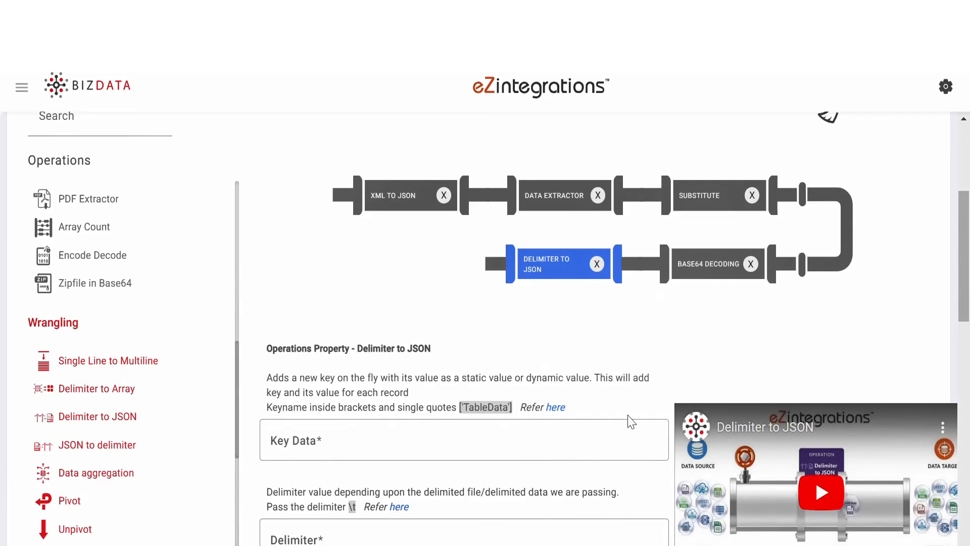
left_click(364, 446)
type("['reportBytes']")
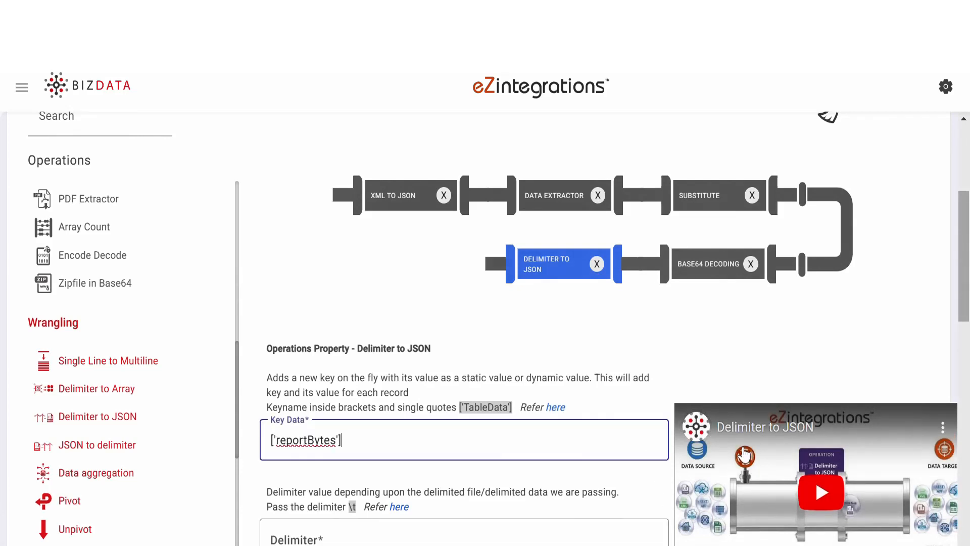
Set the Delimiter to JSON operation's delimiter to a comma and its Response Key to tabledata
left_click_drag(968, 287, 969, 298)
scroll(815, 303, "down", 5)
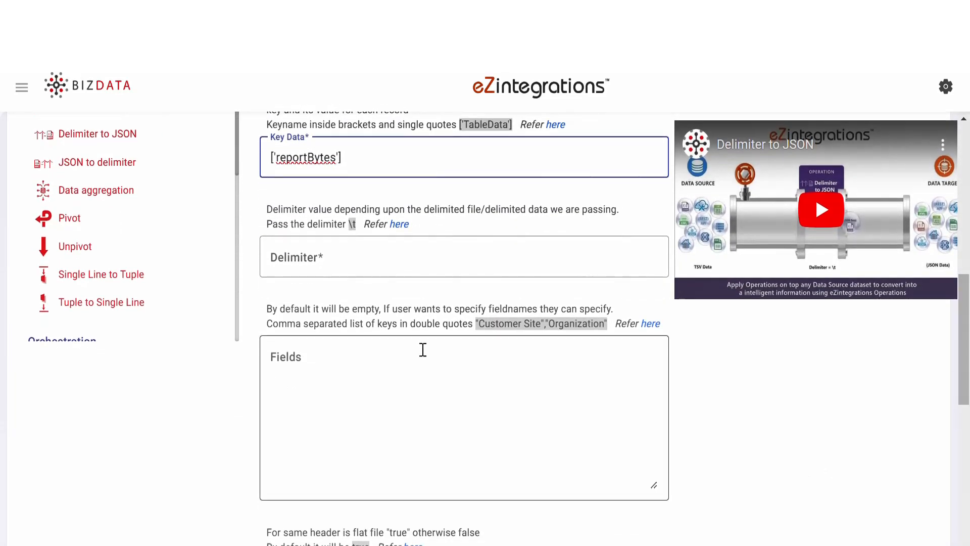
left_click(337, 253)
type(",")
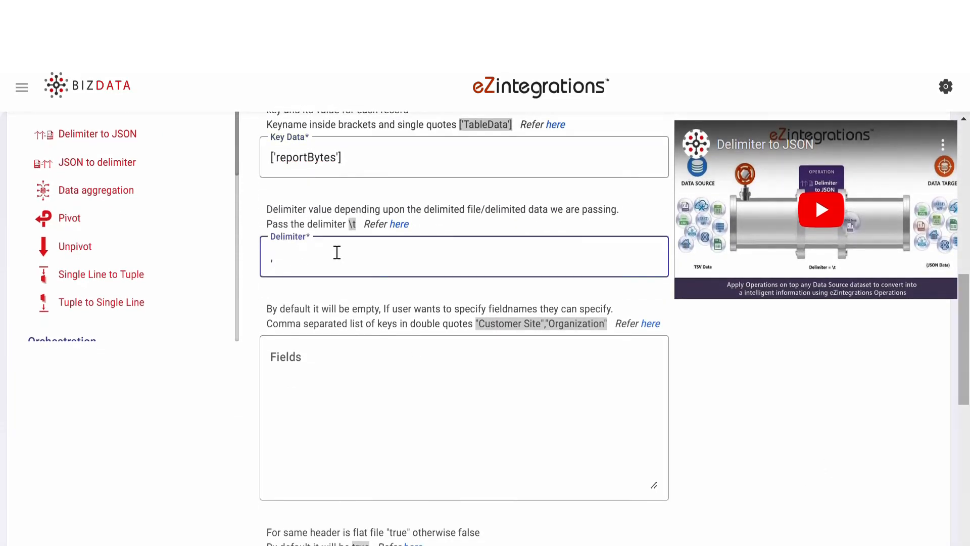
scroll(399, 438, "down", 7)
left_click(398, 437)
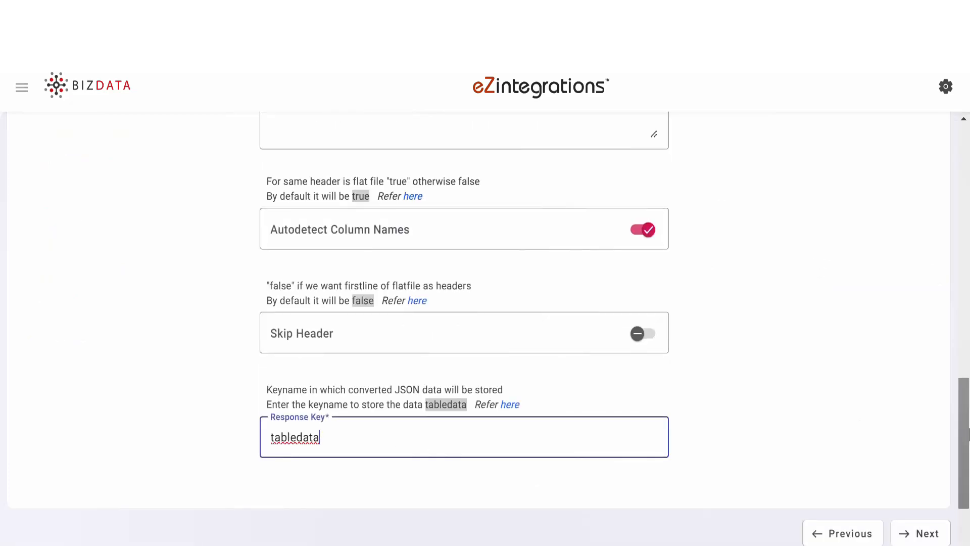
Add a Single Line to Tuple operation after Delimiter to JSON with Singleline Key ['tabledata']
left_click_drag(968, 434, 968, 256)
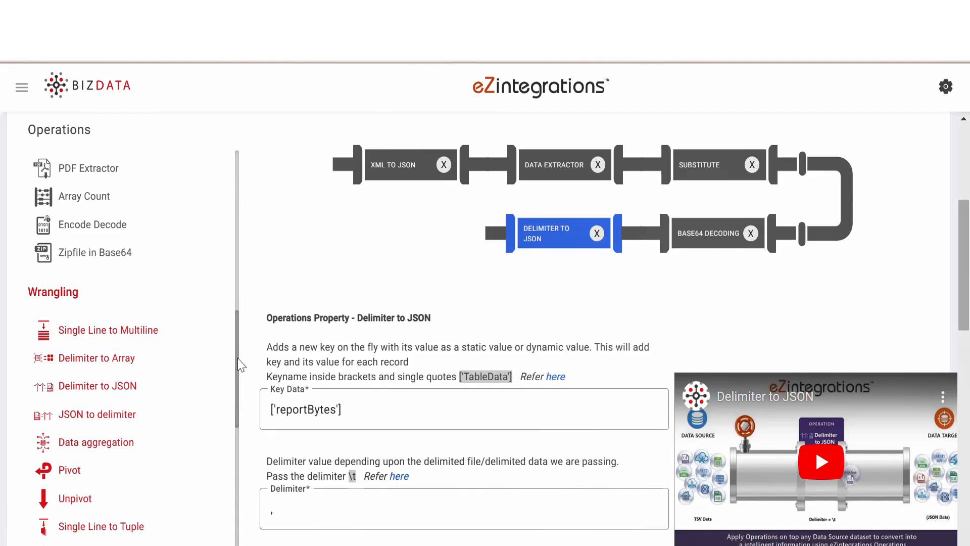
left_click_drag(238, 359, 239, 367)
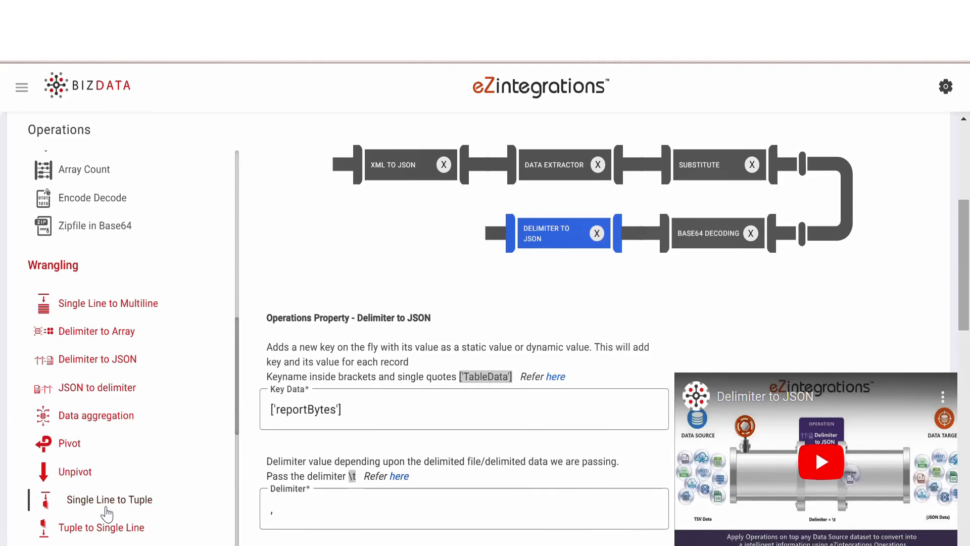
left_click_drag(114, 490, 441, 182)
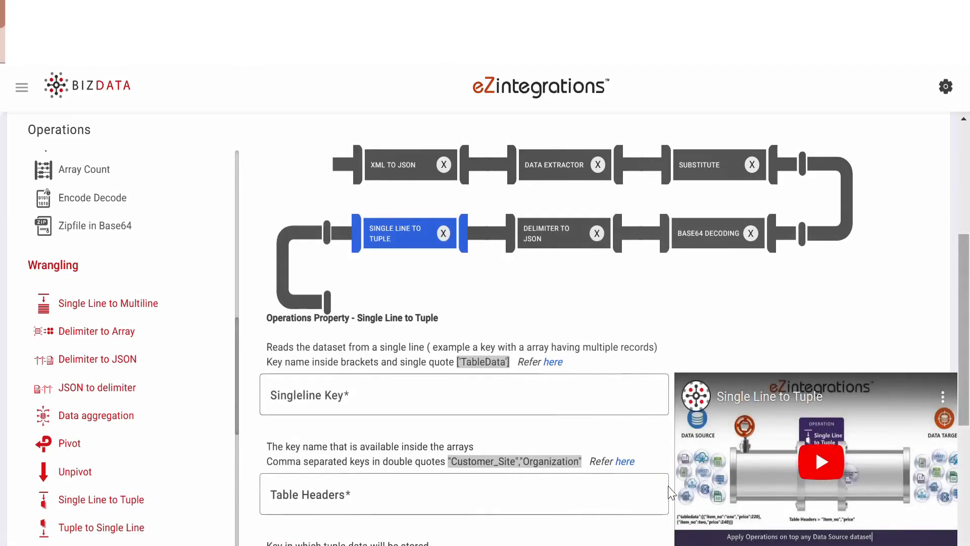
left_click(355, 394)
type("['tabledata']")
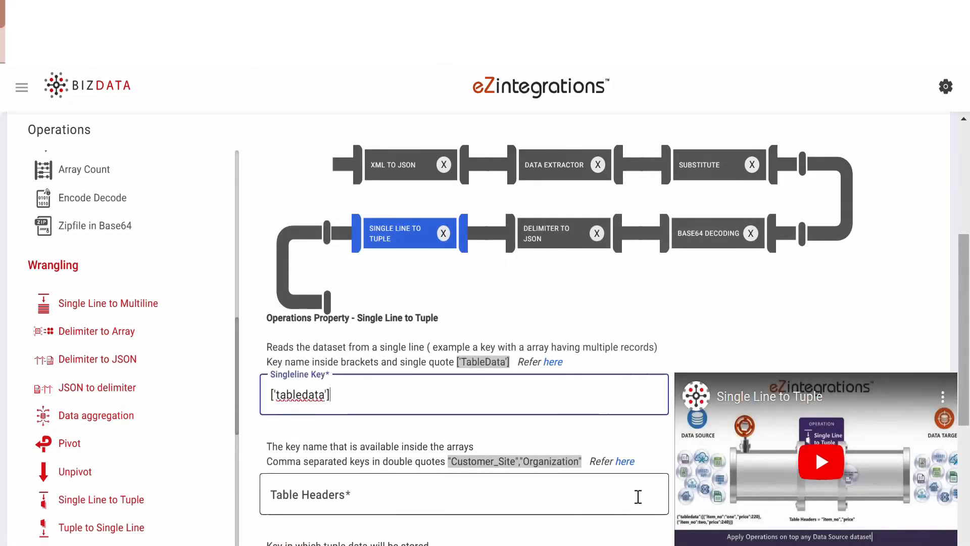
Set Table Headers to "PLAN_ID","ORGANIZATION_ID","INVENTORY_ITEM_ID","SOURCING_RULE_ID","ASSIGNMENT_TYPE_TEXT","ORDER_TYPE" and the Tuple Key to tabledata
left_click(360, 495)
key("ctrl+v")
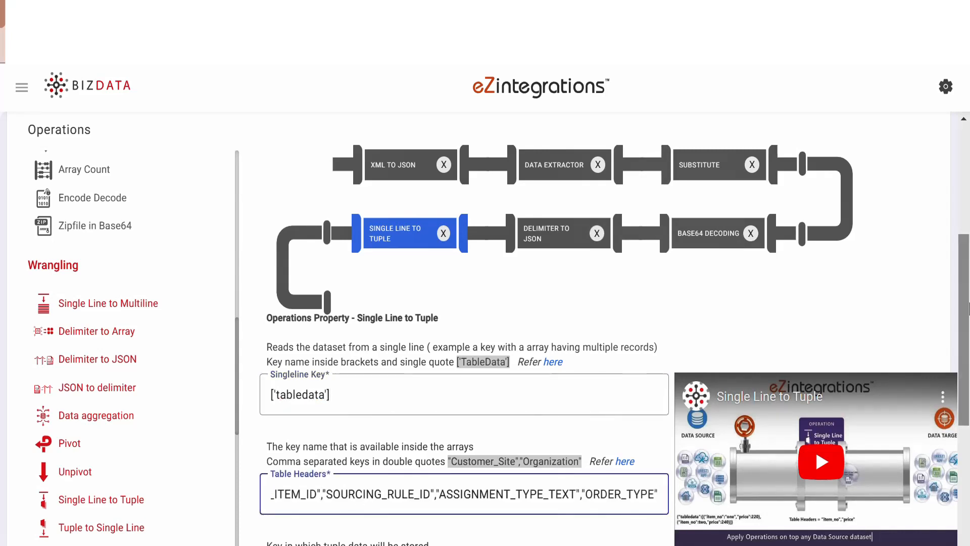
scroll(969, 308, "down", 4)
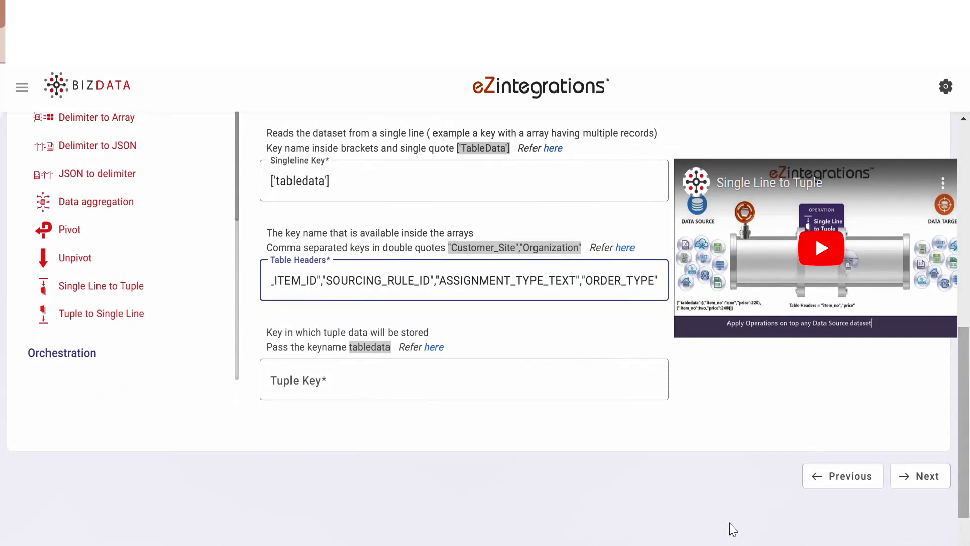
left_click(386, 388)
type("tabledata")
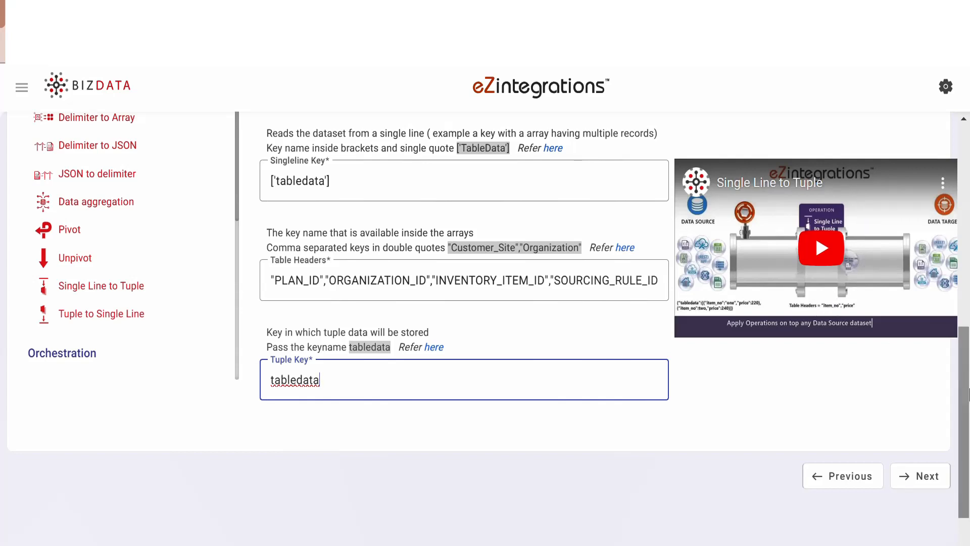
scroll(843, 346, "up", 5)
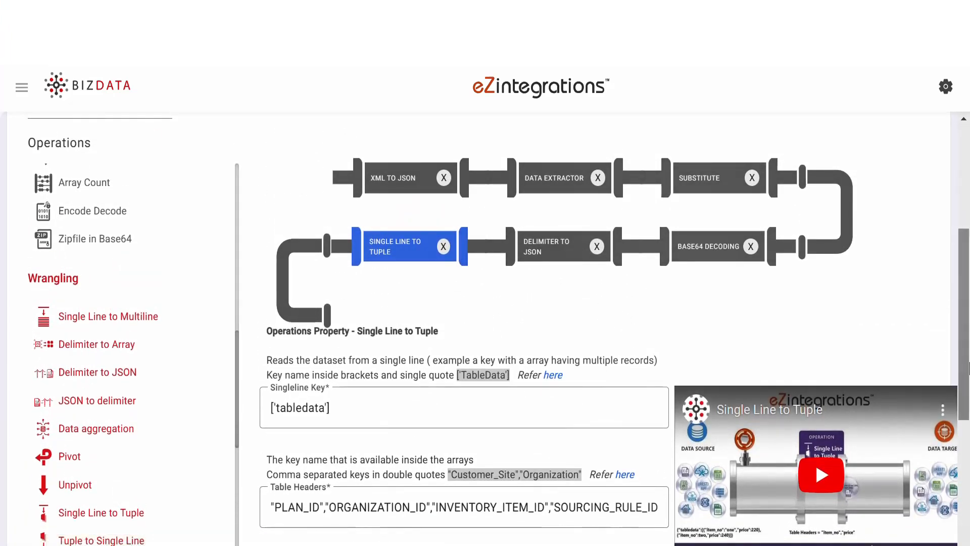
left_click_drag(968, 368, 964, 472)
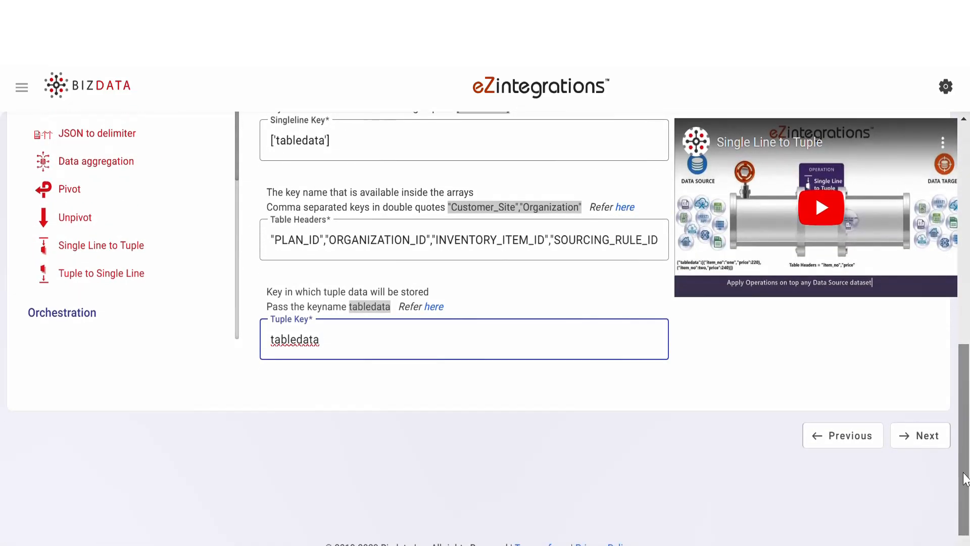
Proceed to the Data Target stage and set the target type to Database
left_click(922, 439)
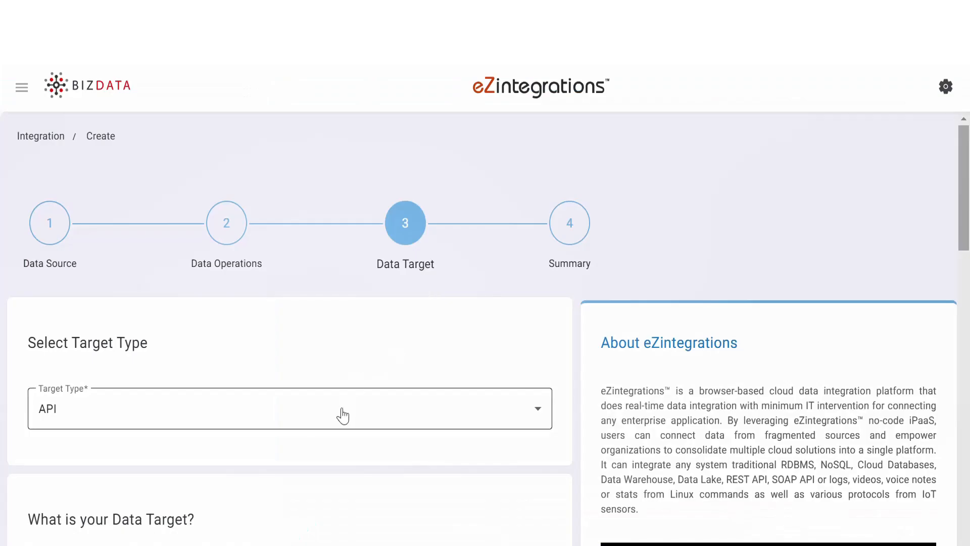
left_click(342, 414)
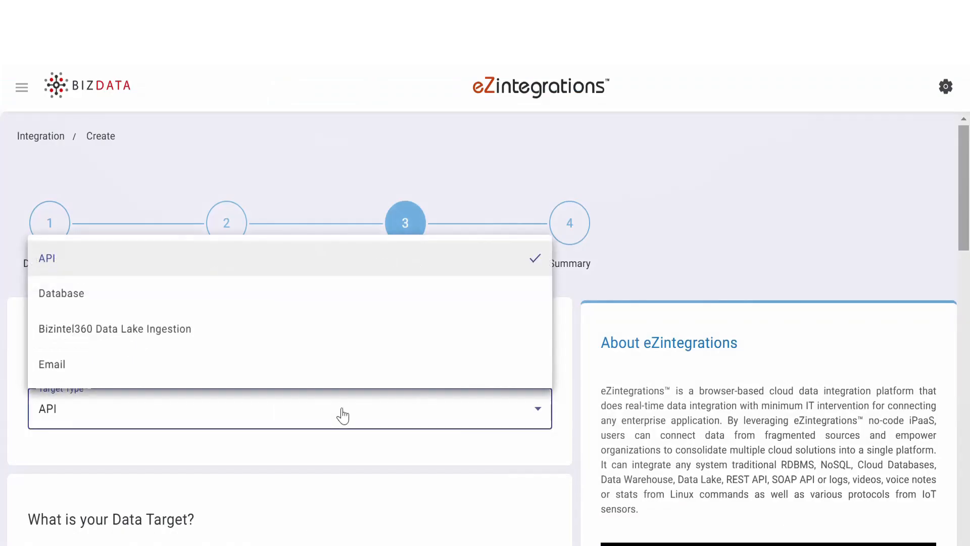
left_click(309, 305)
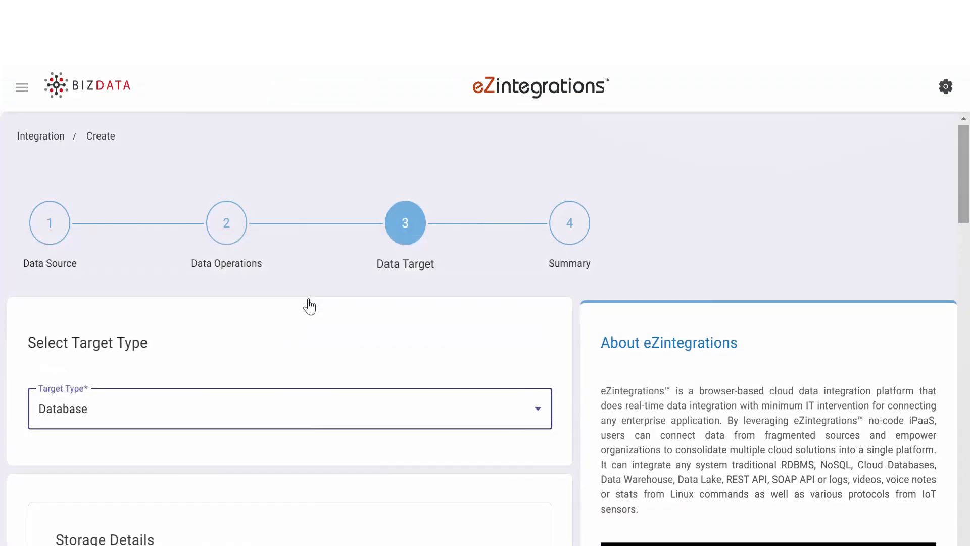
Choose Oracle Database as the target storage with version All
scroll(965, 265, "down", 8)
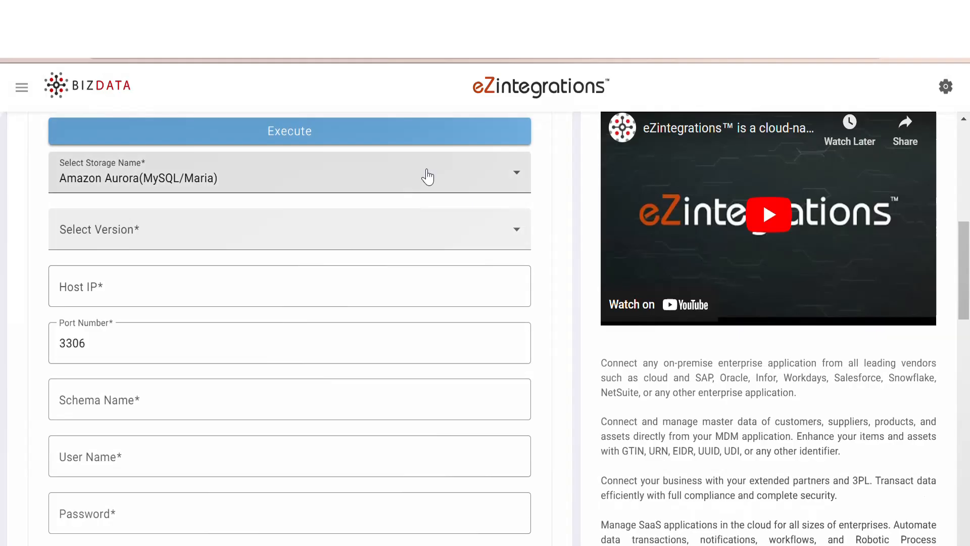
left_click(423, 172)
scroll(223, 353, "down", 1)
left_click(223, 367)
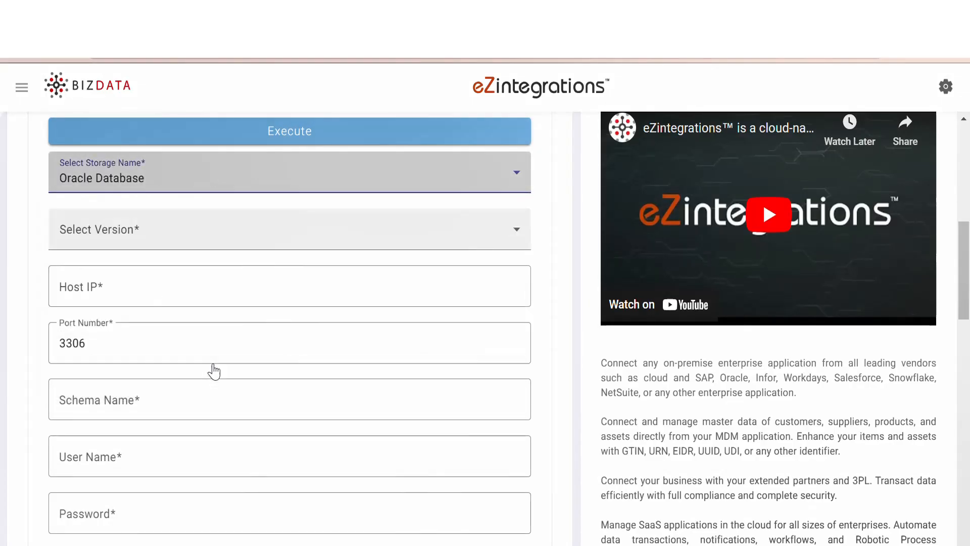
left_click(211, 226)
left_click(205, 271)
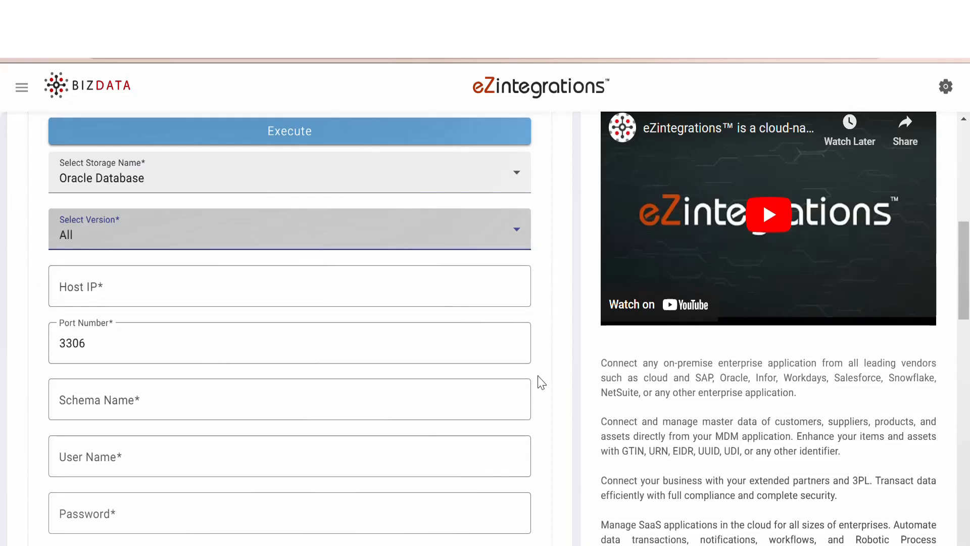
Fill in the target database's host IP, port number, schema name, user name and account password
key("Tab")
key("Tab")
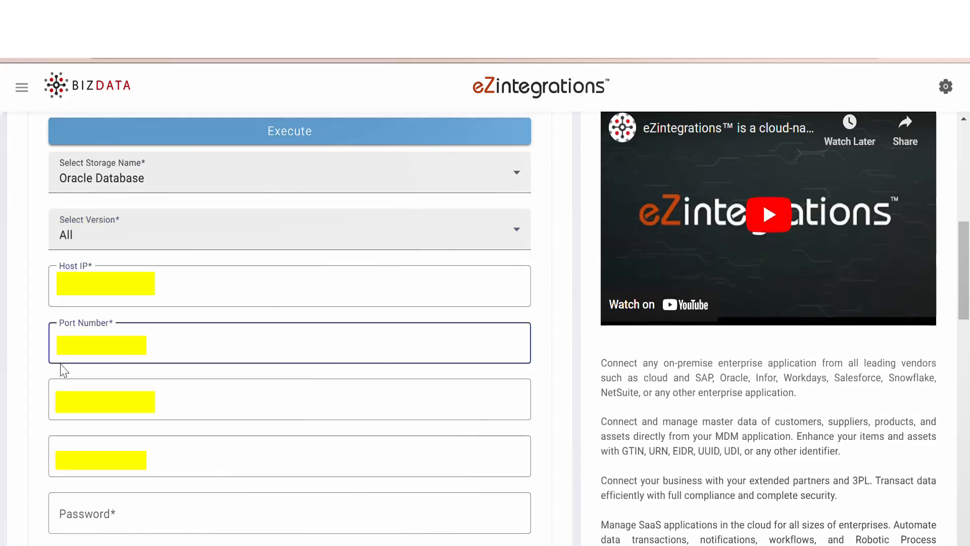
key("Tab")
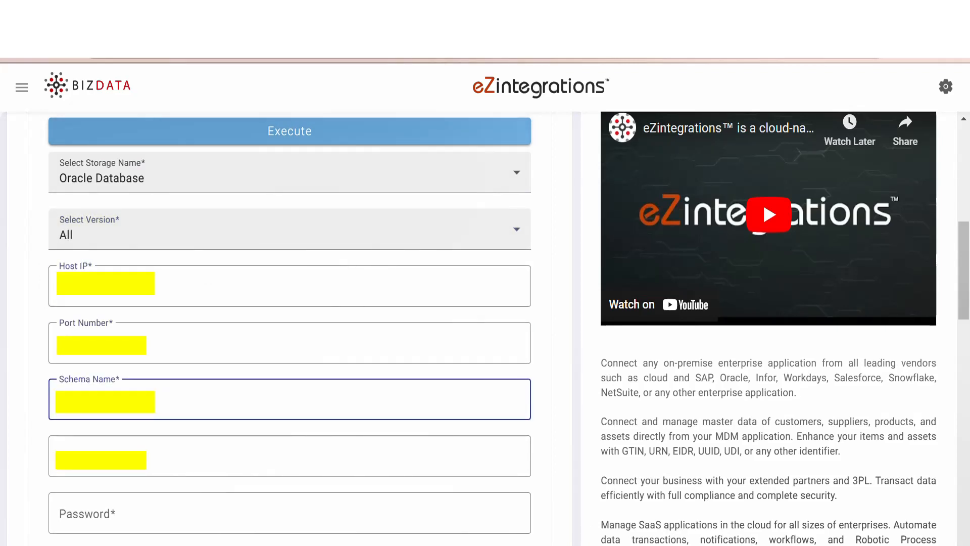
left_click(113, 517)
type("*********")
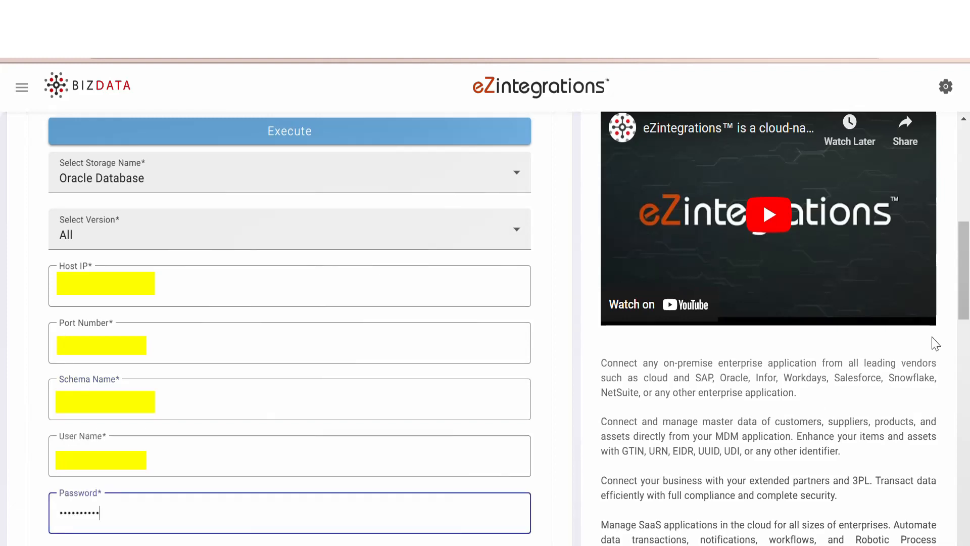
Set the target's tuple key to ['tabledata'] and enter an SQL insert into BI_tests for PLAN_ID, ORGANIZATION_ID, INVENTORY_ITEM_ID, SOURCING_RULE_ID, ASSIGNMENT_TYPE_TEXT and ORDER_TYPE
left_click_drag(964, 283, 964, 375)
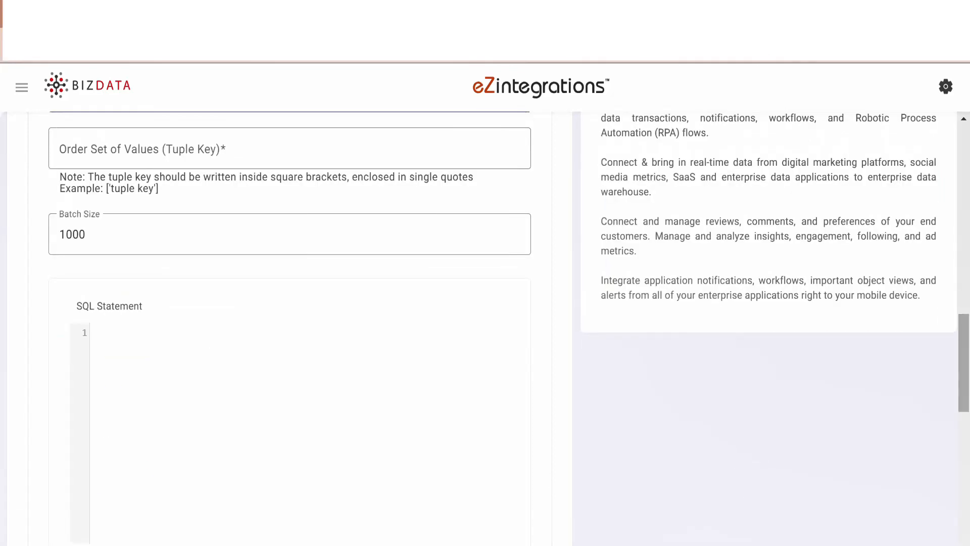
left_click(144, 149)
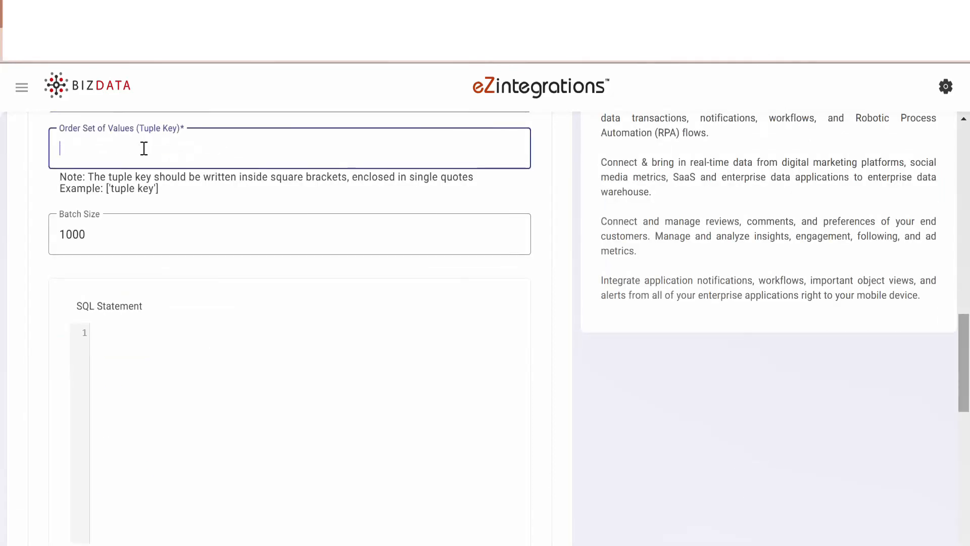
type("['tabledata']")
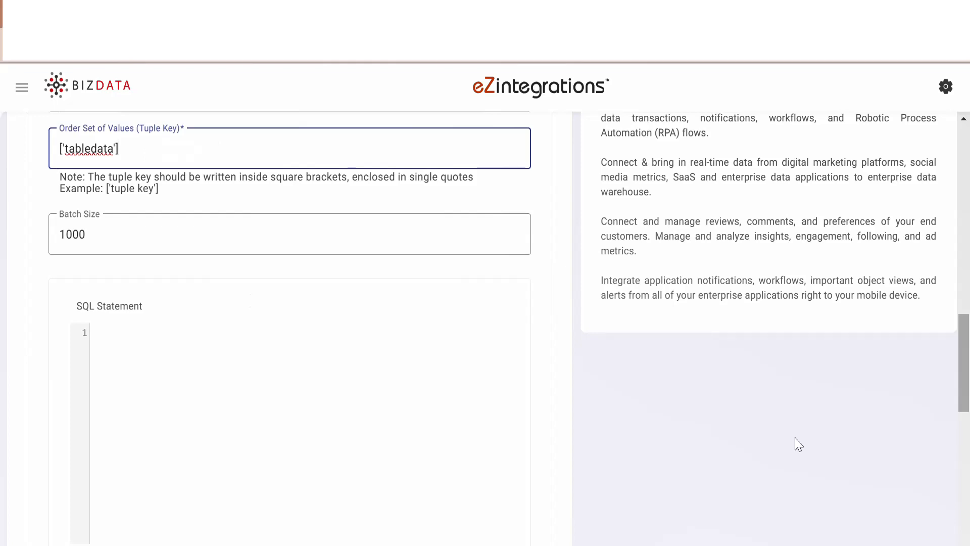
left_click(208, 334)
type("\"\"\"Insert into BI_tests (PLAN_ID,ORGANIZATION_ID,INVENTORY_ITEM_ID,SOURCING_RULE_ID,ASSIGNMENT_TYPE_TEXT,ORDER_TYPE) values (?,?,?,?,?,?)\"\"\",\"PLAN_ID\",\"ORGANIZATION_ID\",\"INVENTORY_ITEM_ID\",\"SOURCING_RULE_ID\",\"ASSIGNMENT_TYPE_TEXT\",\"ORDER_TYPE\"")
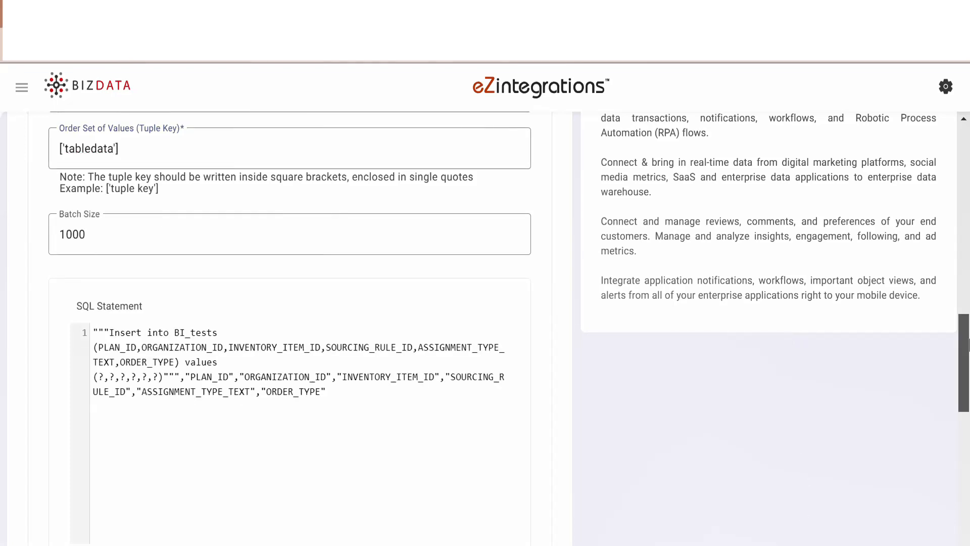
Proceed to the Summary stage, naming the bridge "BI Publisher to Oracle Database" with description "Using this integration bridge we are fetching data."
left_click_drag(960, 331, 968, 471)
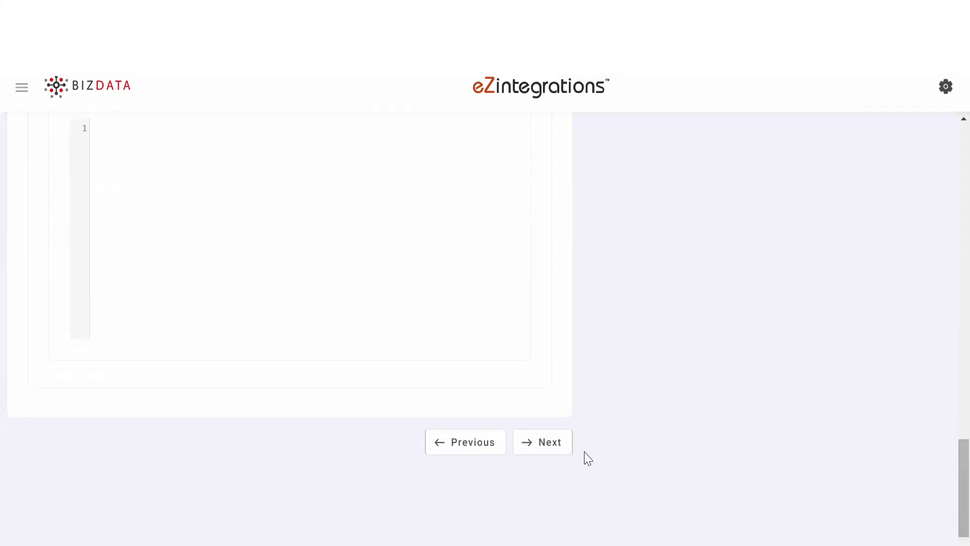
left_click(542, 444)
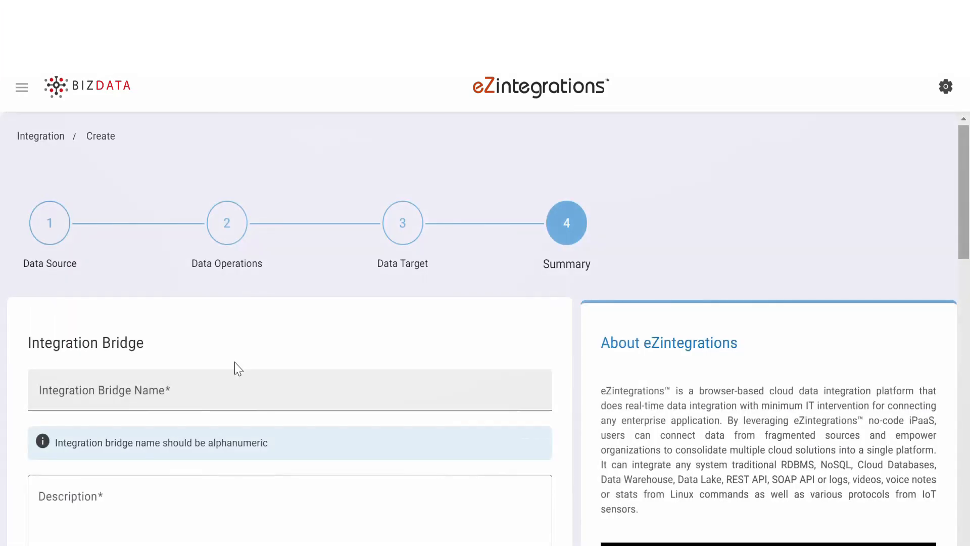
left_click(264, 389)
type("BI Publisher to Oracle Database")
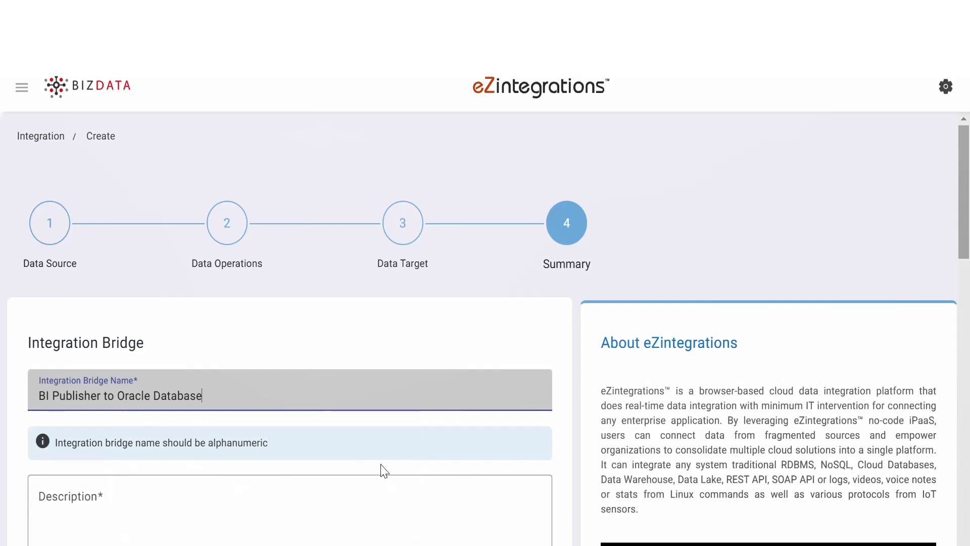
left_click(233, 489)
type("Using this integration bridge we are fetching data.")
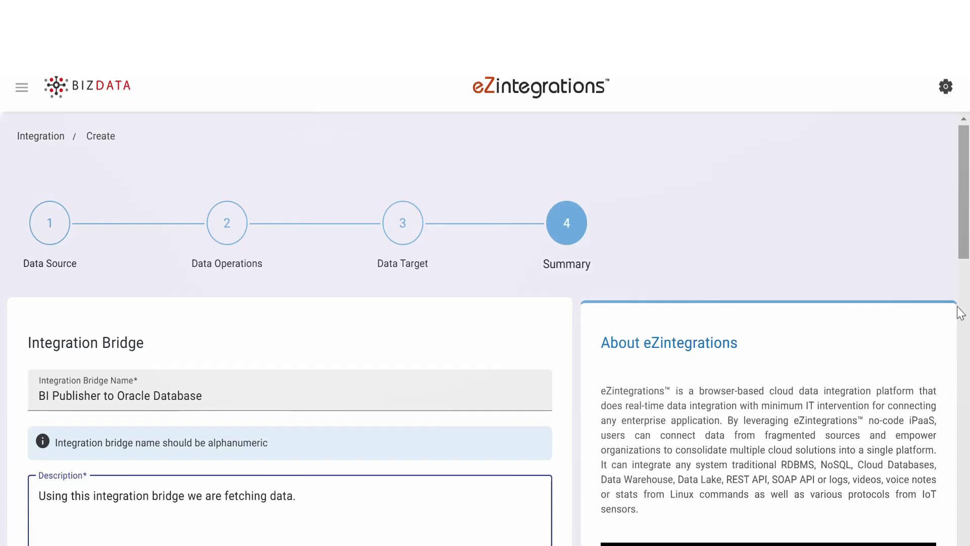
scroll(960, 313, "down", 7)
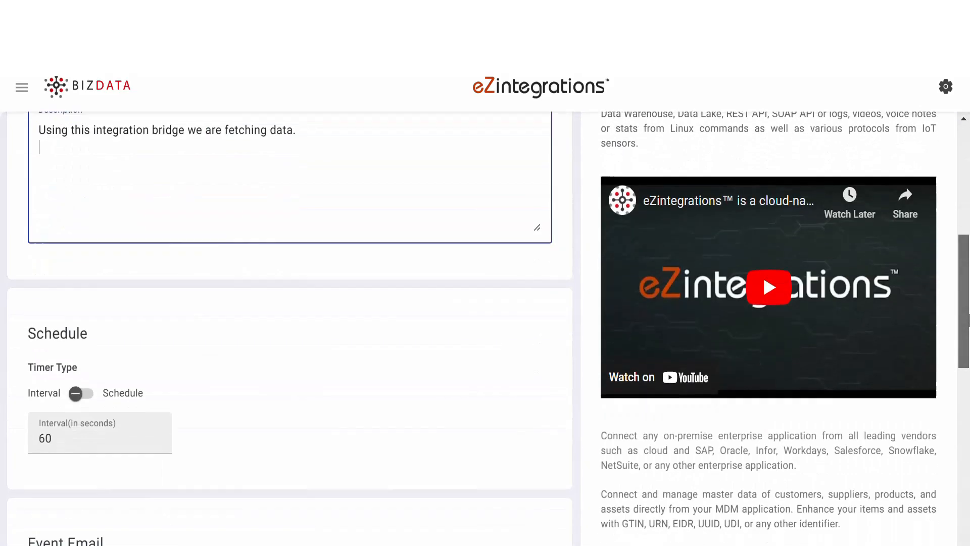
scroll(969, 317, "down", 2)
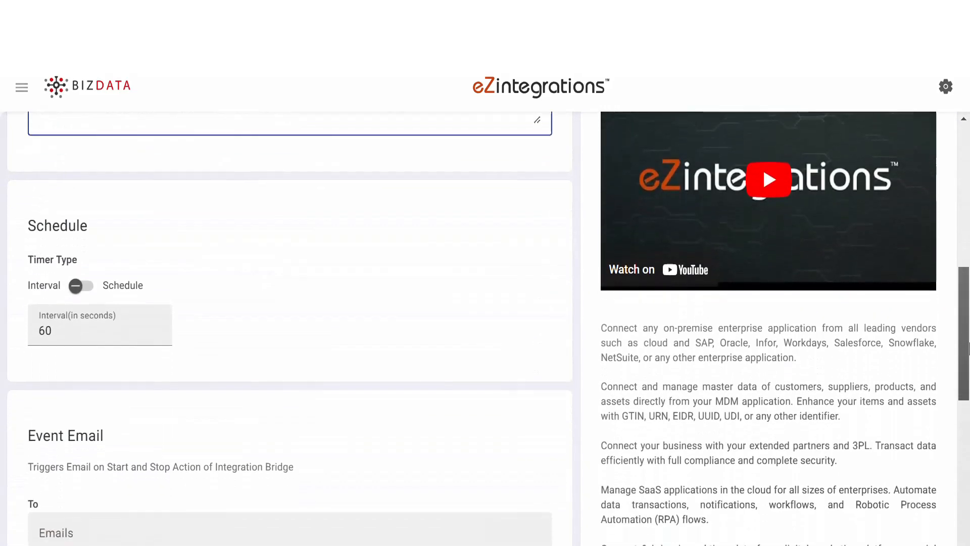
left_click(86, 286)
left_click(69, 329)
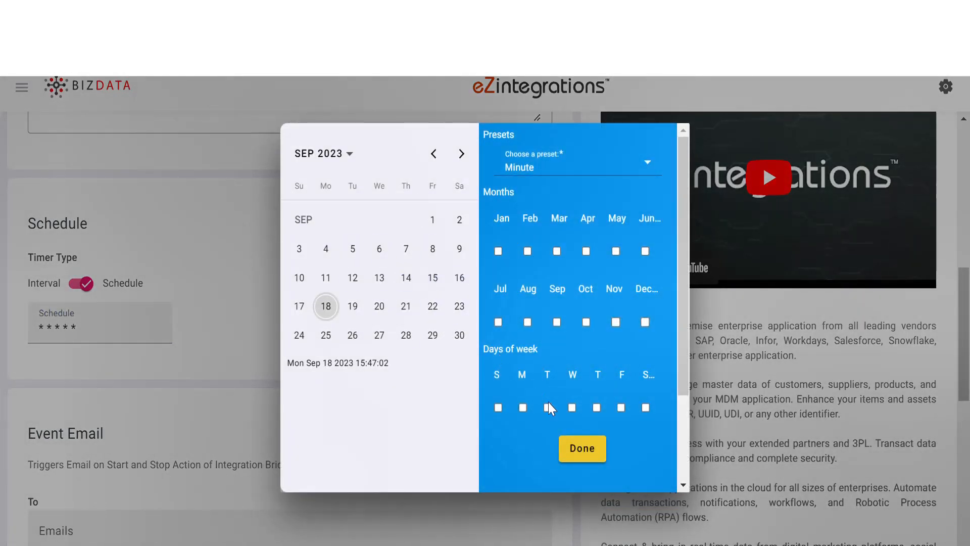
left_click(101, 325)
left_click(82, 284)
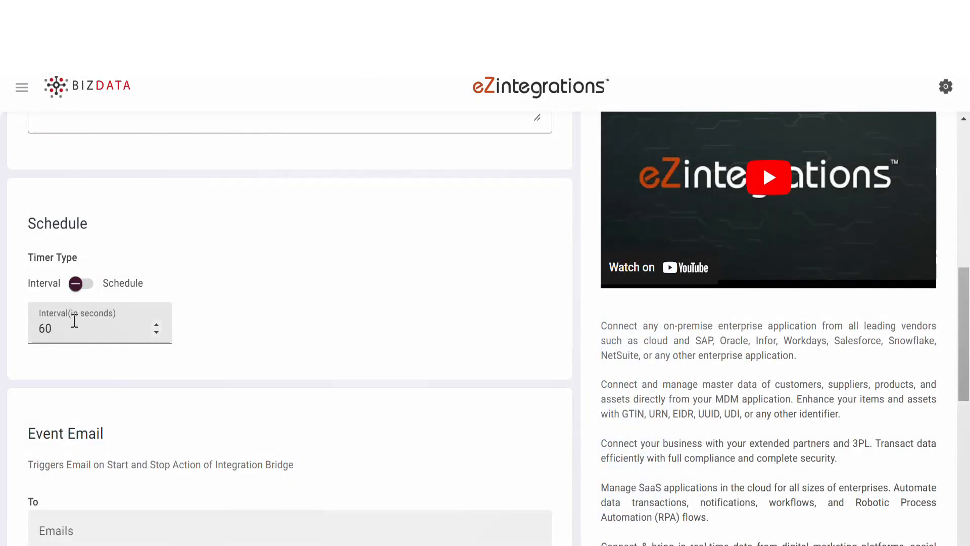
Set the bridge's run interval to 120 seconds and submit the integration bridge
left_click(75, 320)
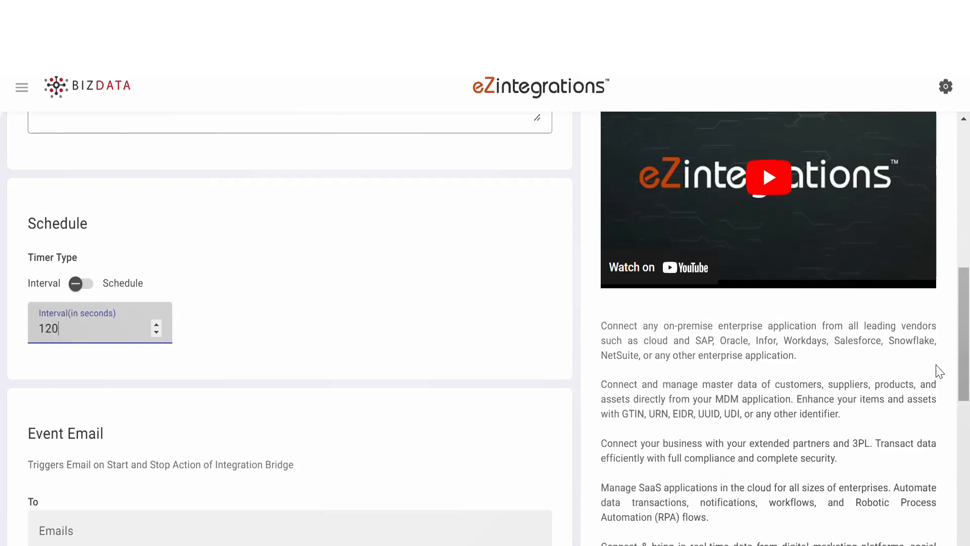
type("120")
left_click_drag(965, 364, 968, 482)
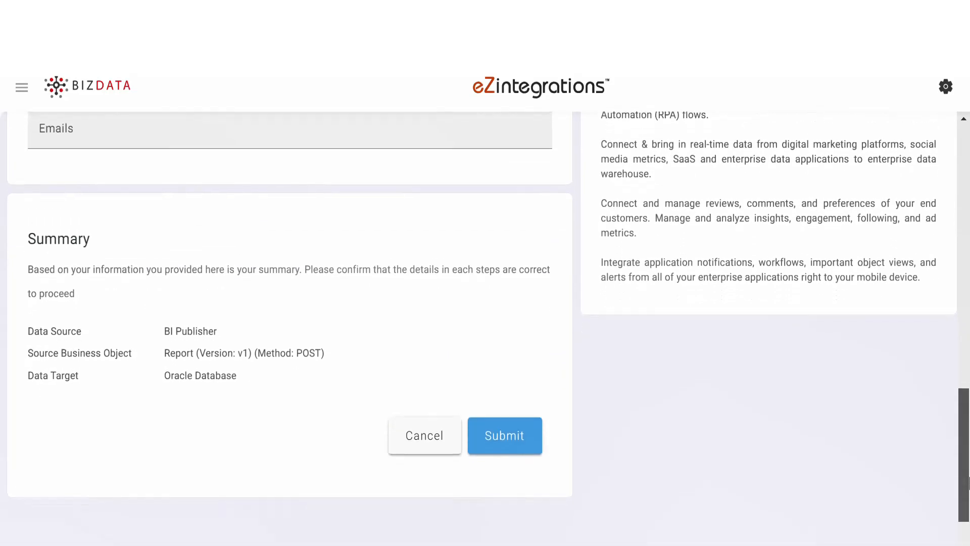
left_click(511, 454)
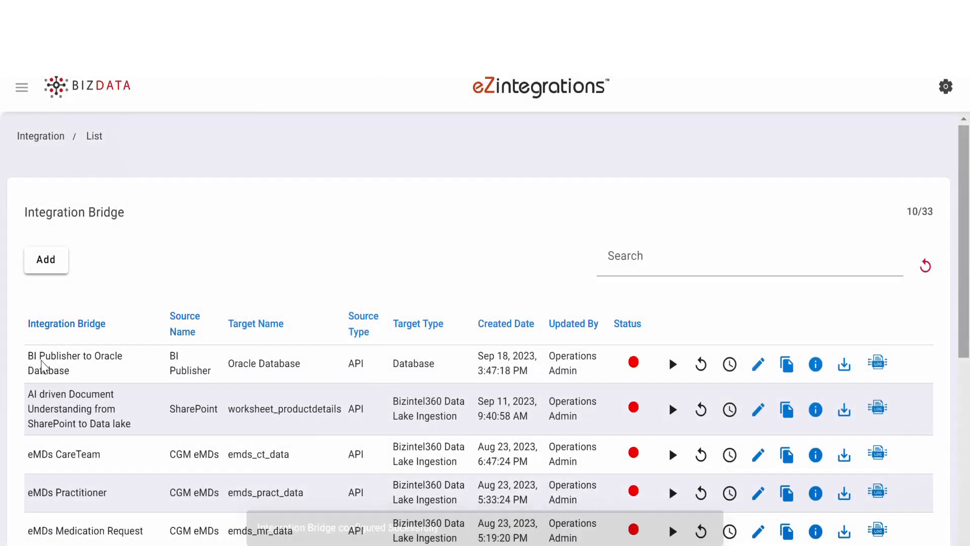
Start the BI Publisher to Oracle Database bridge, acknowledge the alert and open the bridge's log
left_click(672, 364)
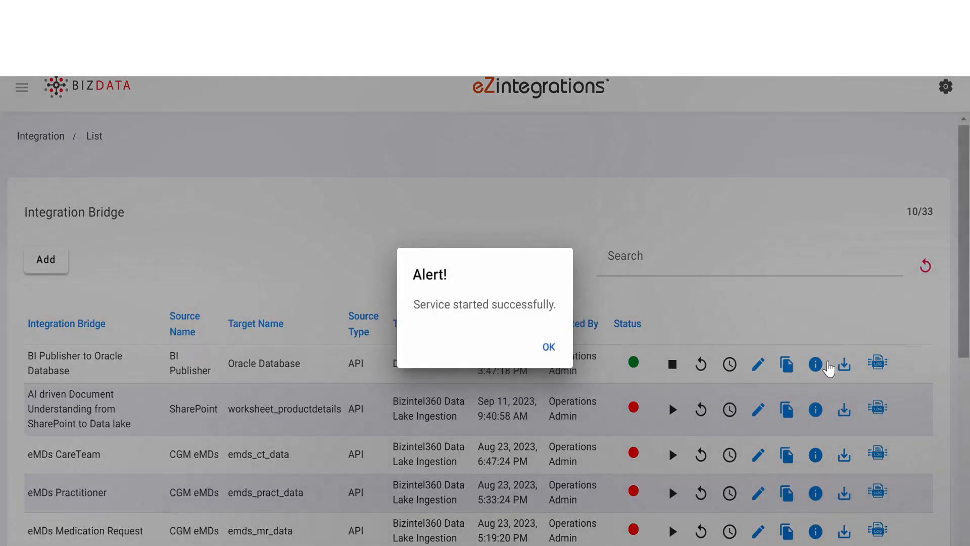
left_click(551, 348)
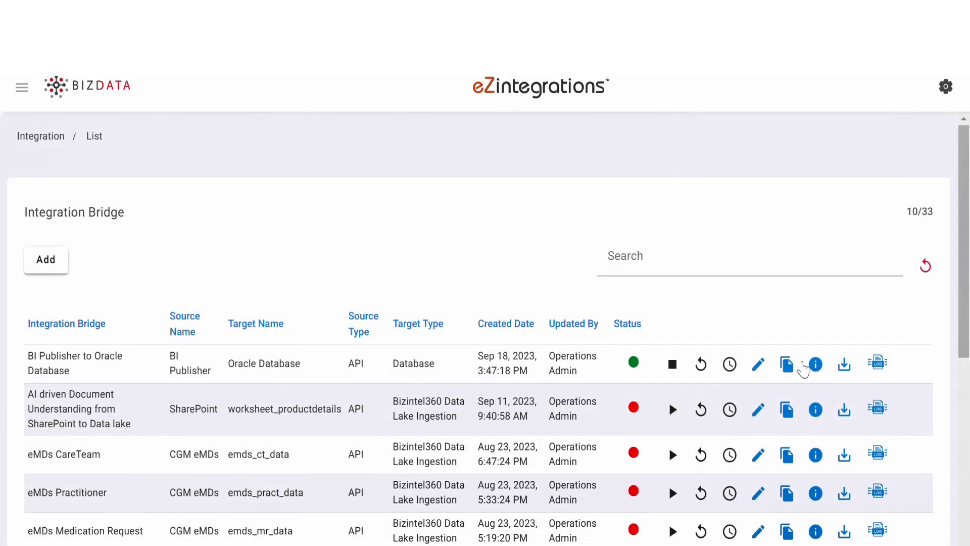
left_click(879, 364)
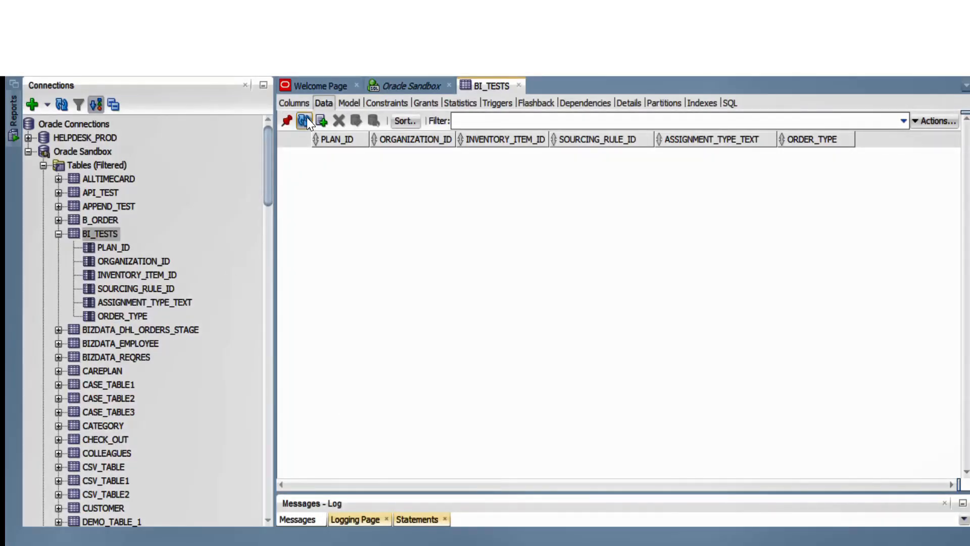
In Oracle SQL Developer, refresh the BI_TESTS table data and widen the ASSIGNMENT_TYPE_TEXT, SOURCING_RULE_ID, INVENTORY_ITEM_ID and ORGANIZATION_ID columns to inspect the records
left_click(306, 121)
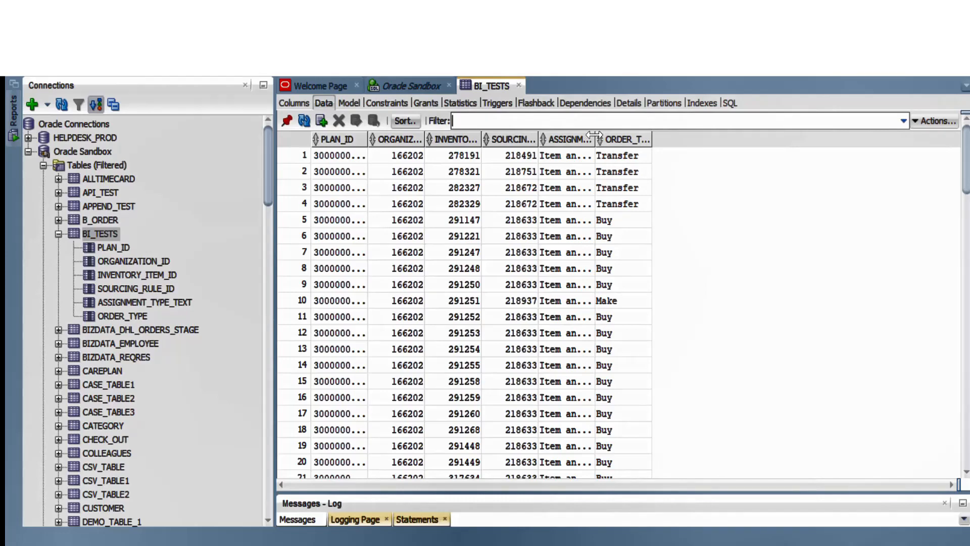
left_click_drag(595, 134, 923, 136)
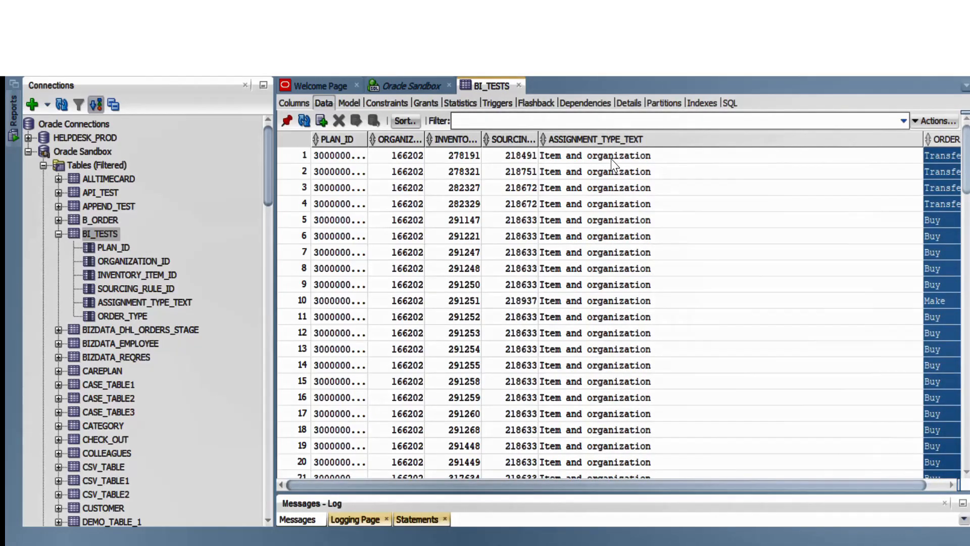
left_click_drag(537, 136, 585, 135)
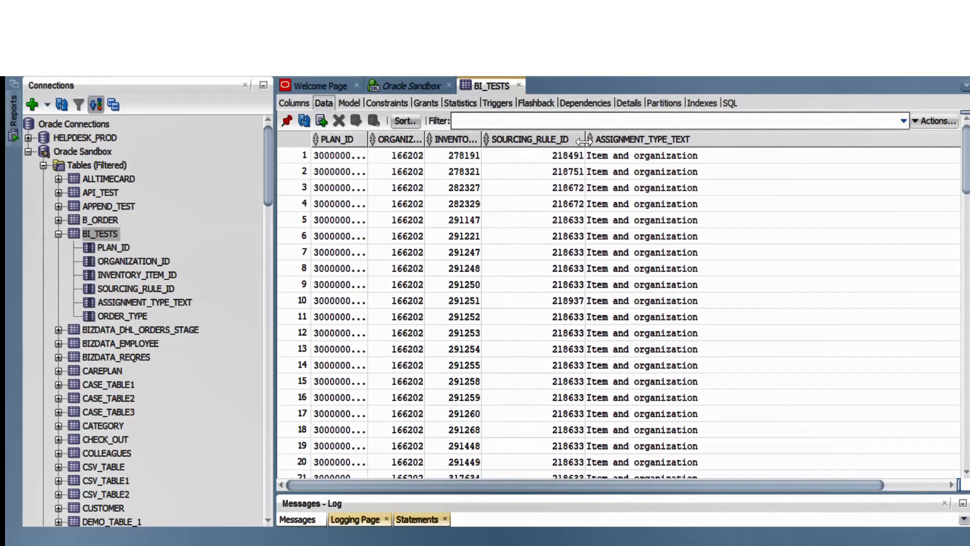
left_click_drag(480, 134, 524, 141)
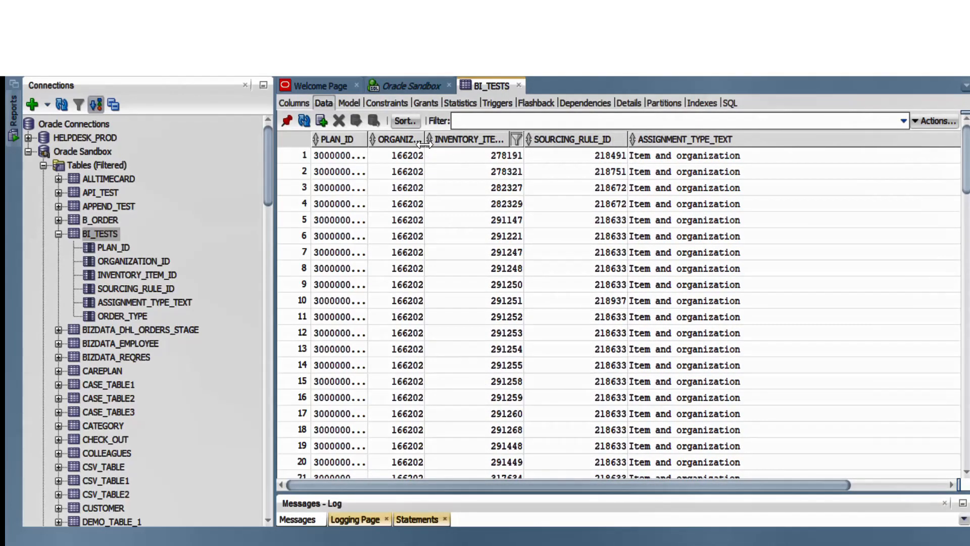
left_click_drag(429, 139, 435, 139)
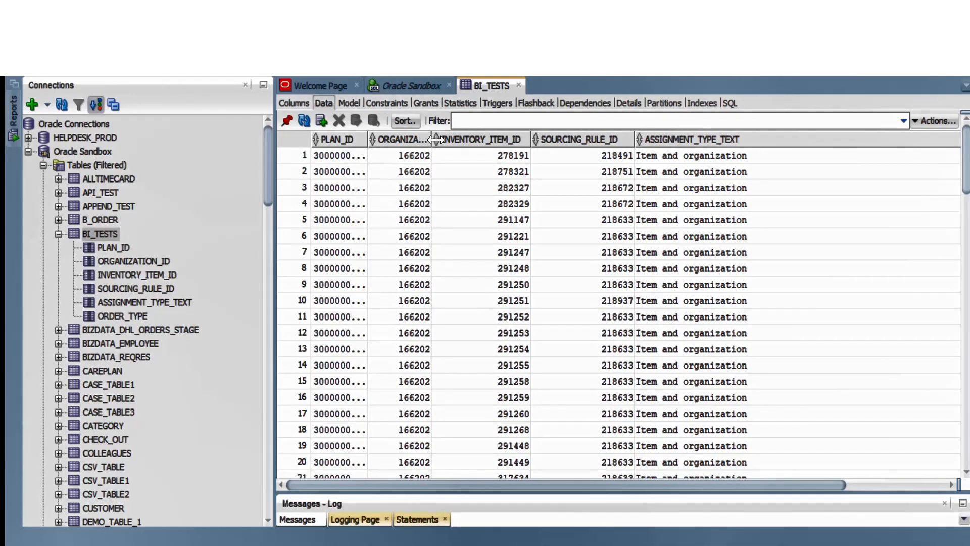